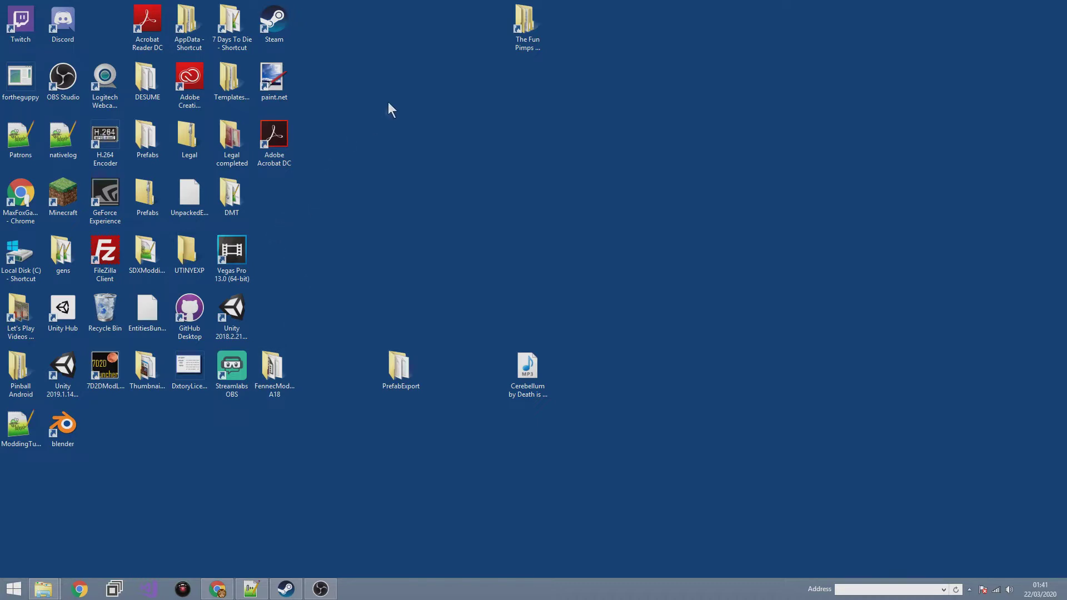
Step: Launch Steam and open 7 Days to Die's Properties from the Library on its Local Files tab
double_click(275, 25)
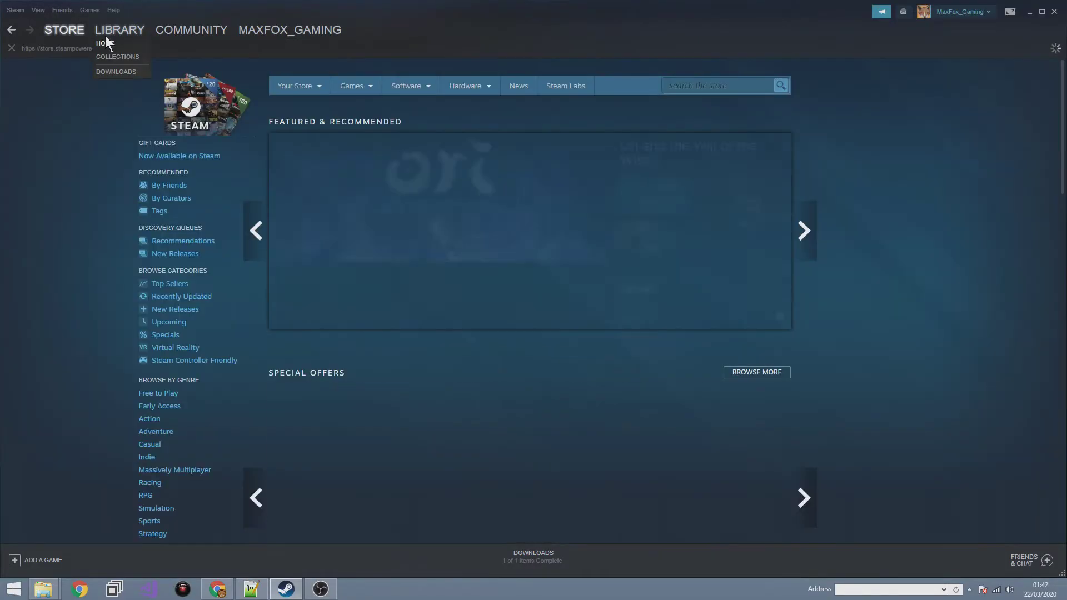
left_click(109, 31)
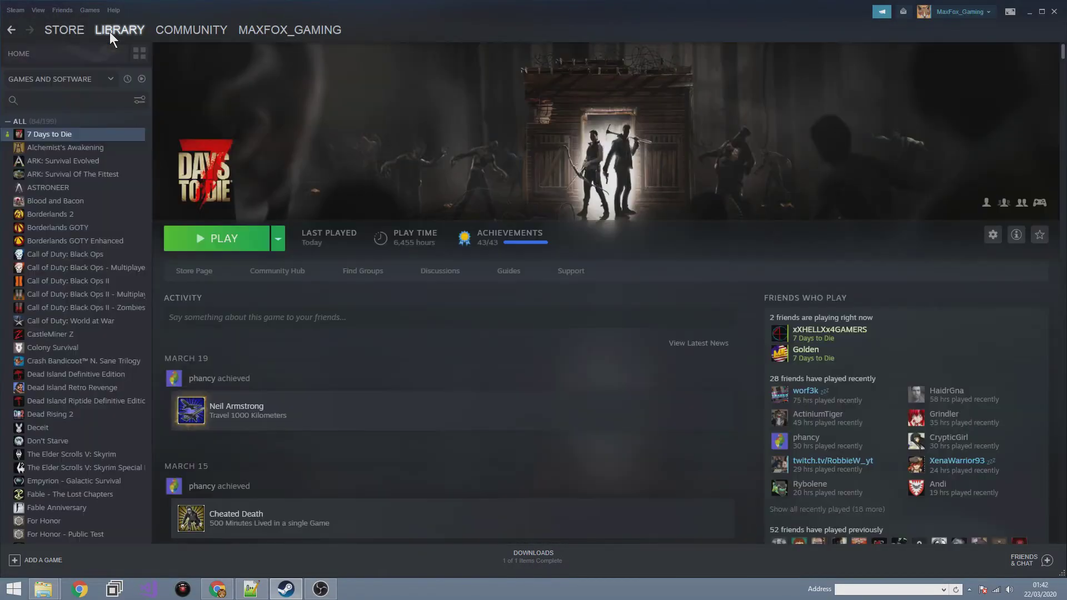
right_click(82, 139)
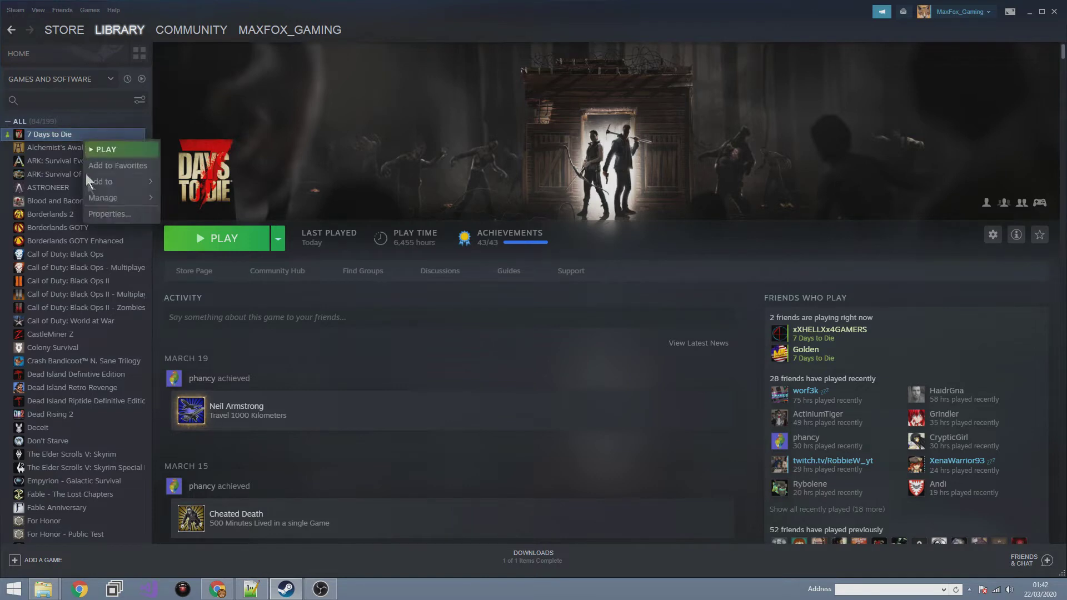
left_click(108, 216)
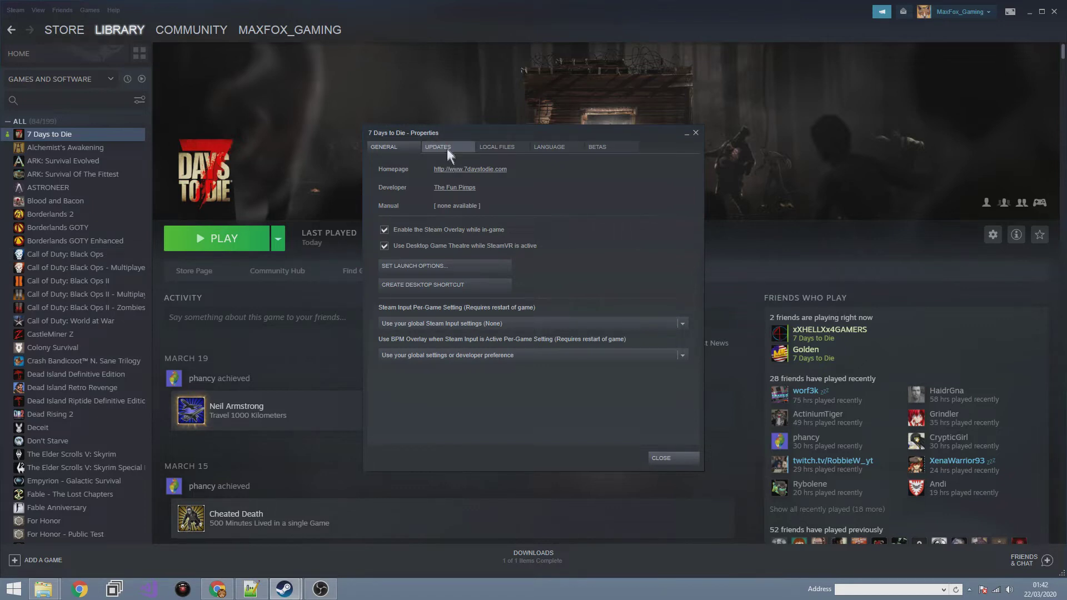
left_click(493, 147)
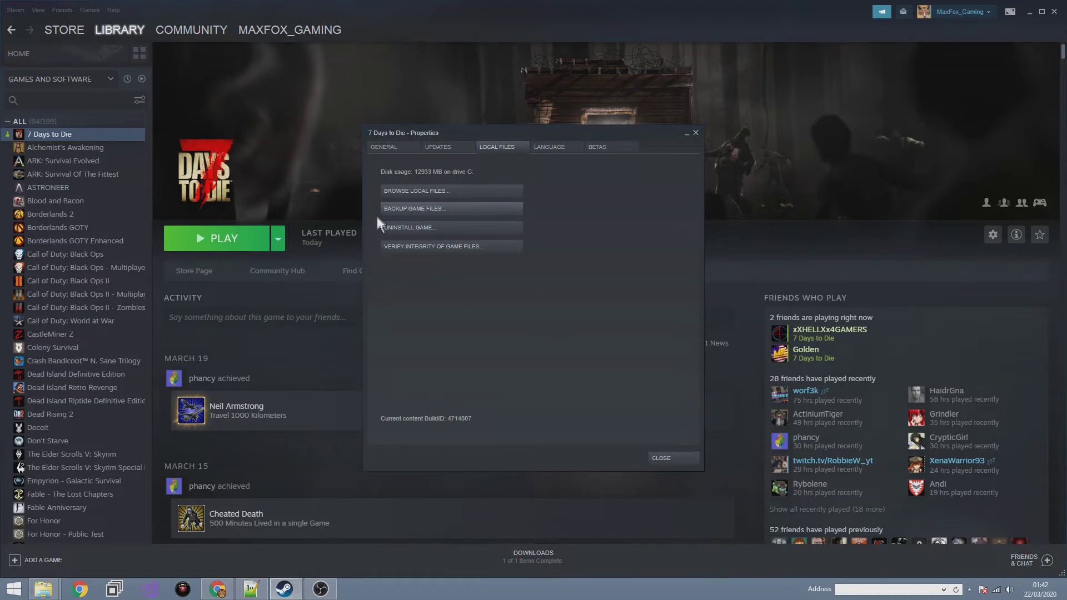
Step: Browse the game's local files and create a '7 Days To Die - Shortcut' in steamapps\common
left_click(395, 190)
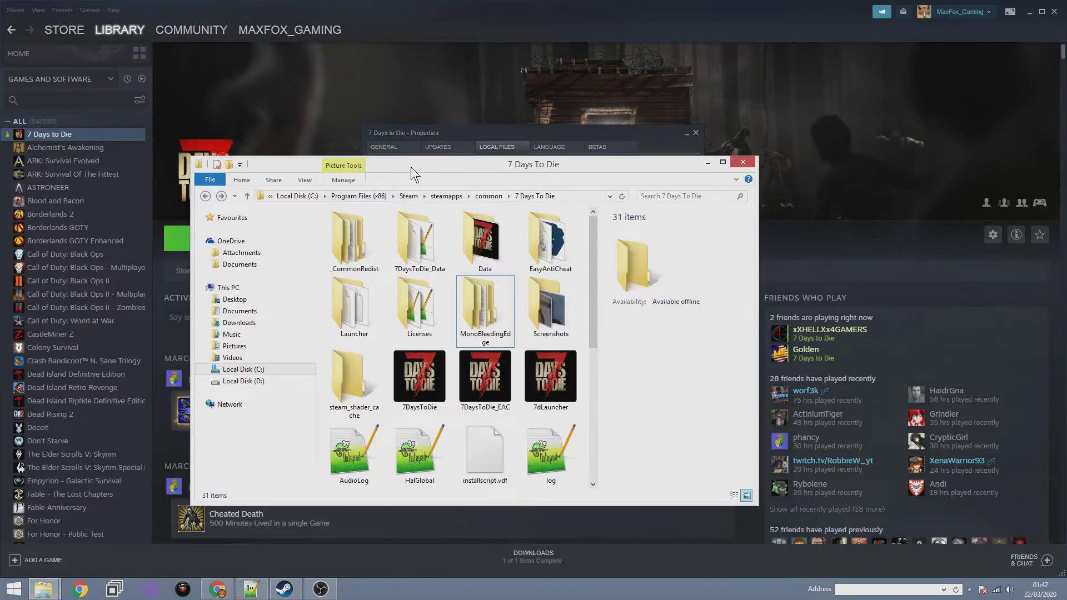
left_click_drag(411, 167, 384, 66)
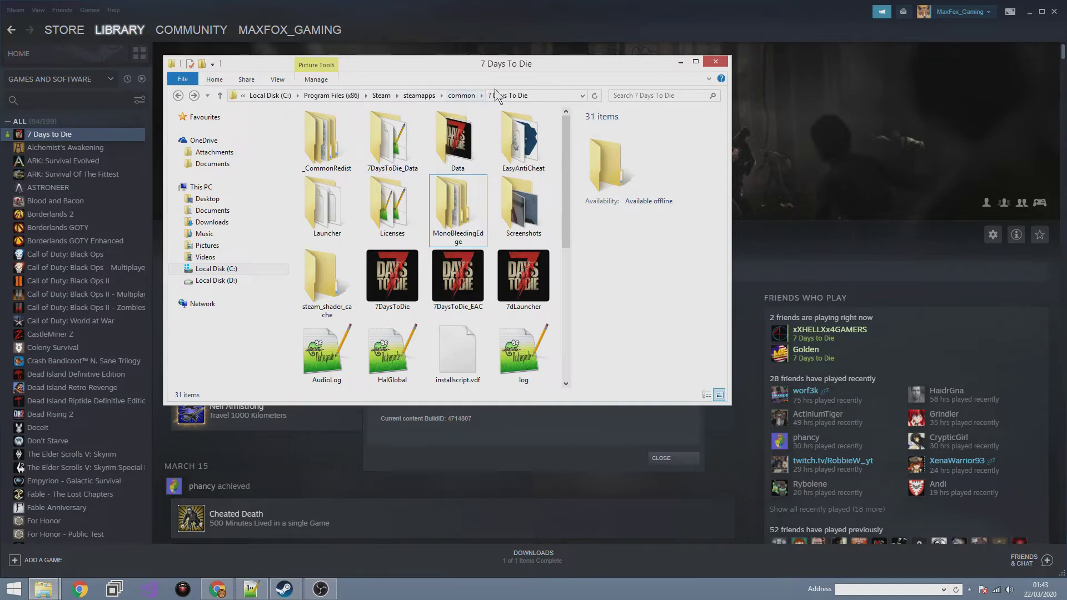
left_click(465, 96)
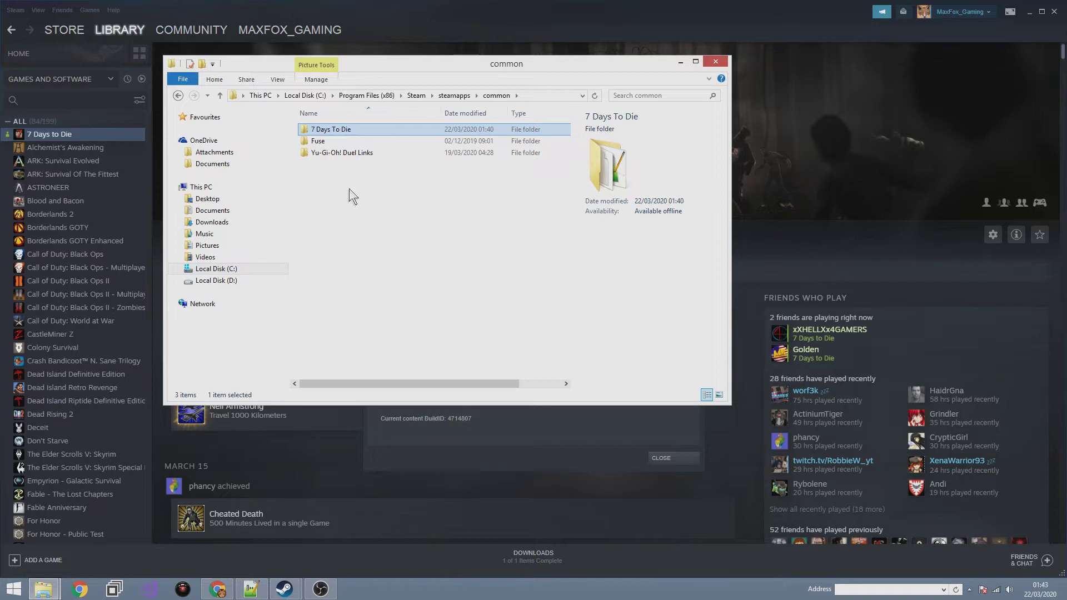
right_click(344, 136)
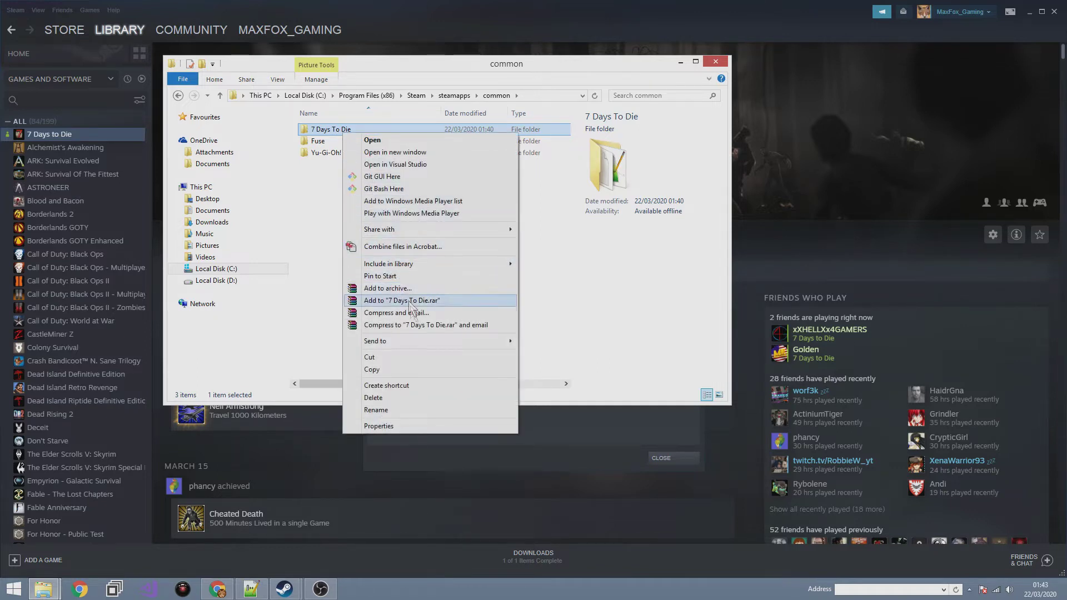
left_click(409, 385)
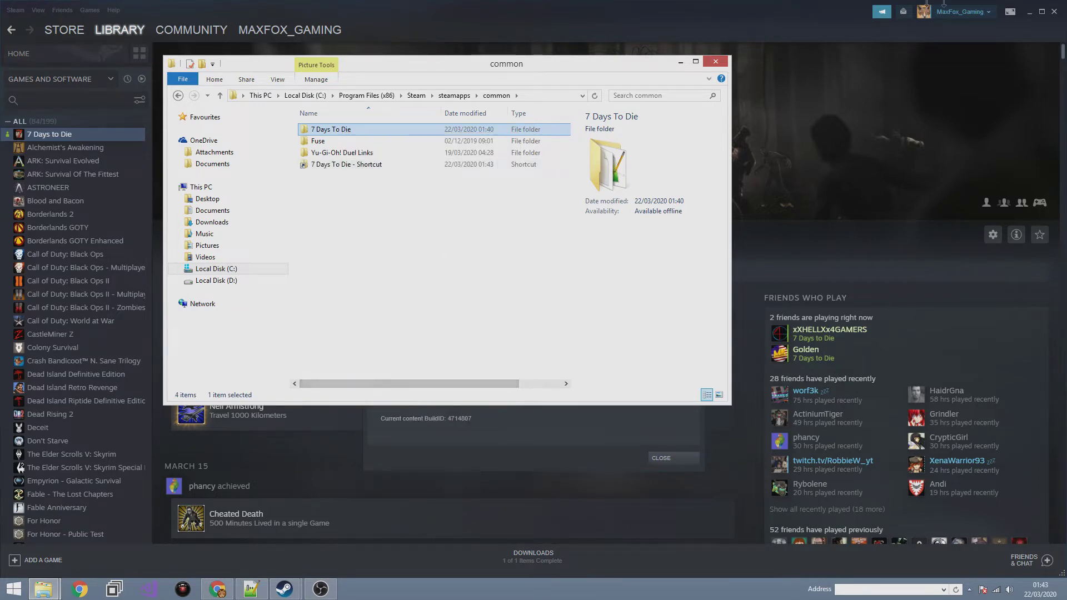
left_click(1030, 12)
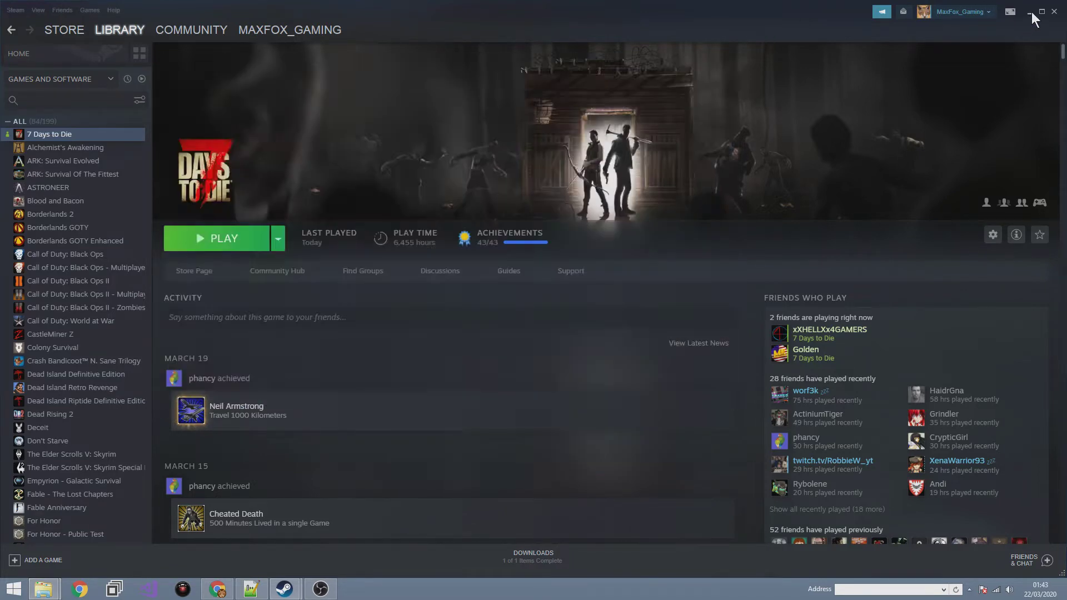
Step: Move the shortcut to the desktop, replacing the old one, and reopen the game folder through it
left_click_drag(341, 169, 456, 31)
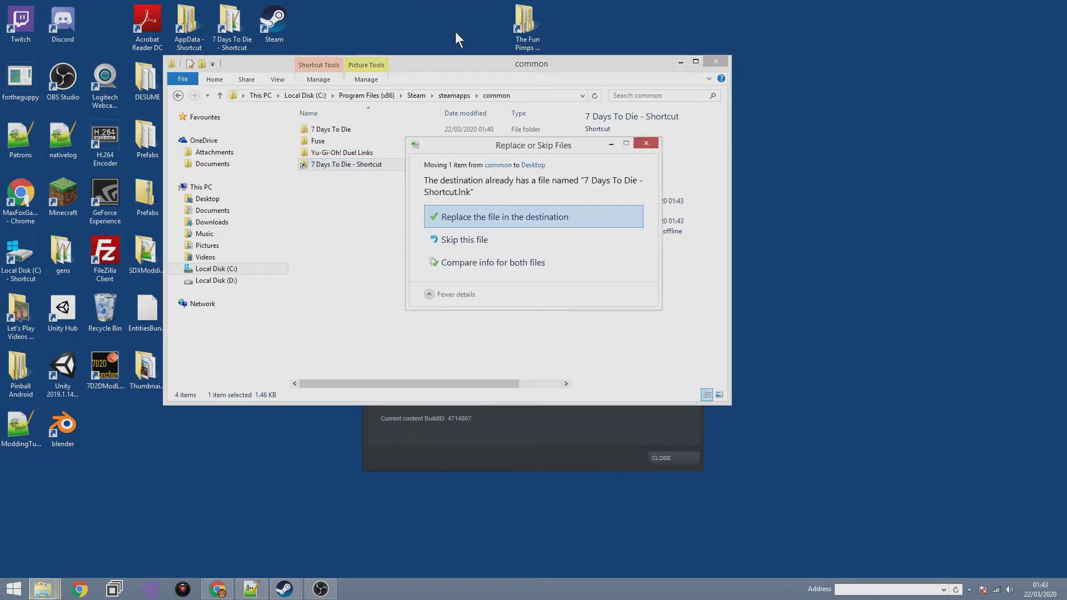
left_click(484, 216)
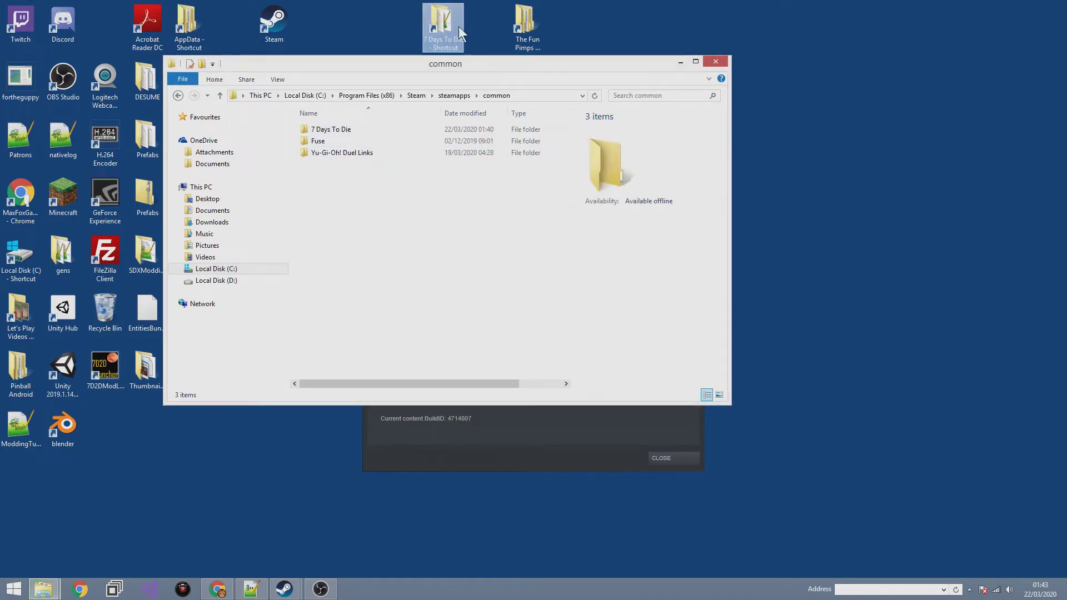
left_click(396, 32)
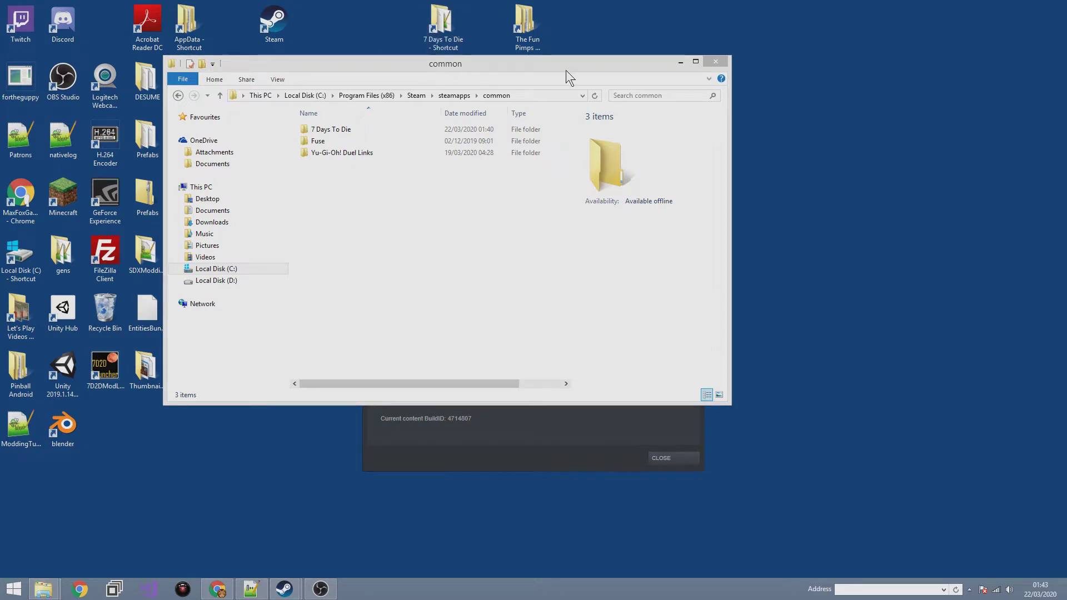
left_click(717, 59)
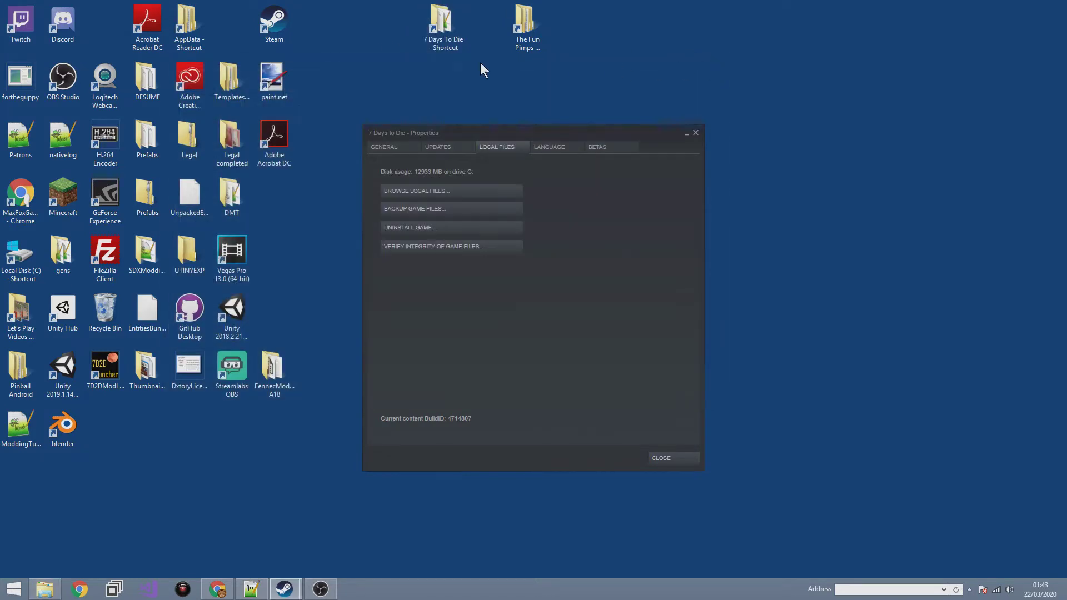
double_click(440, 28)
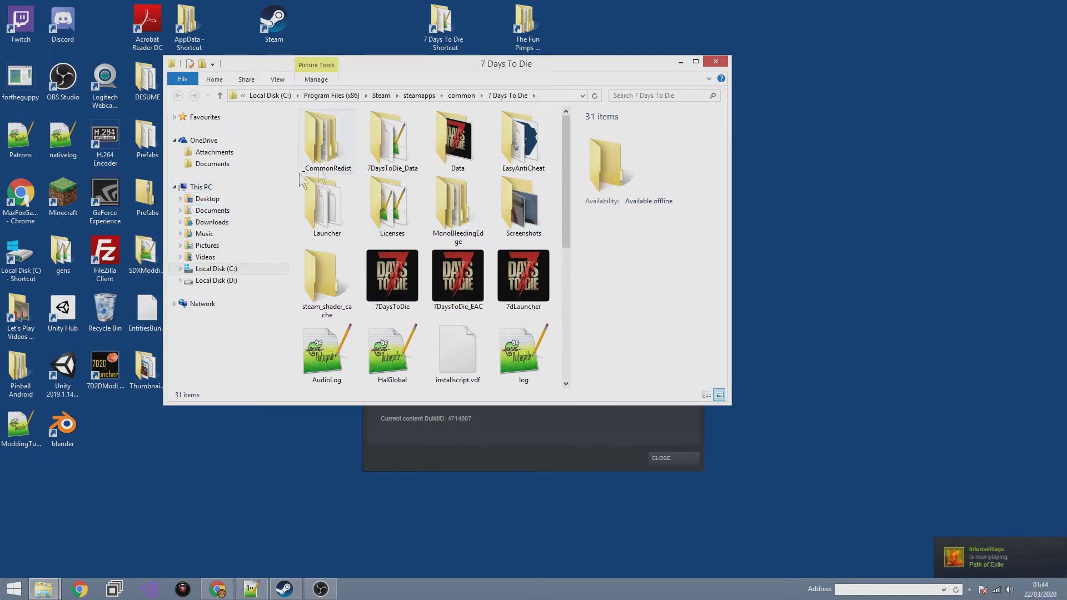
Step: Create a new folder named Mods in the 7 Days To Die game folder
right_click(423, 189)
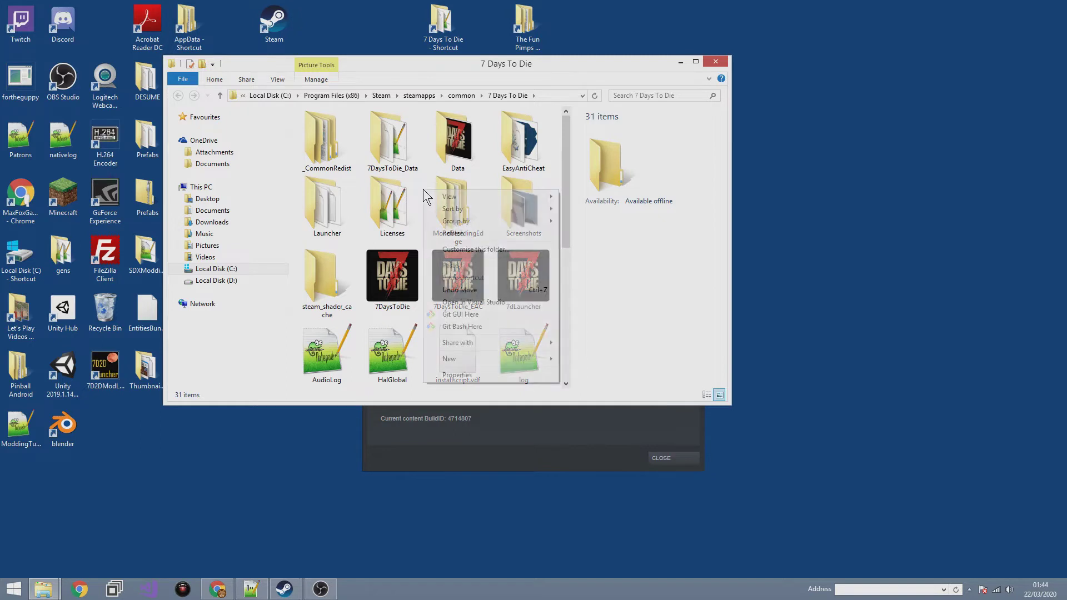
mouse_move(500, 365)
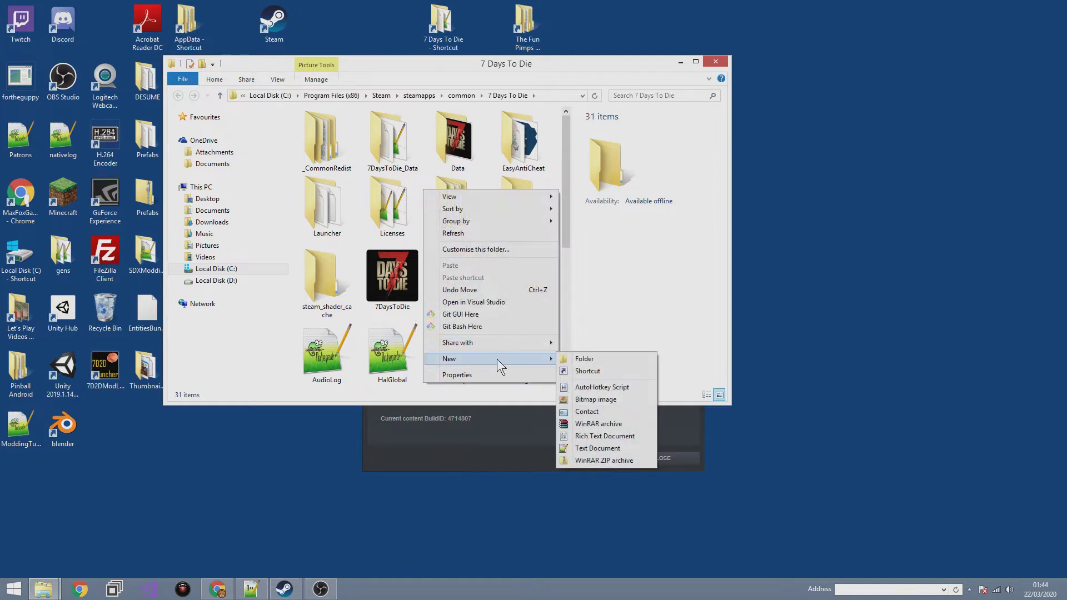
left_click(581, 359)
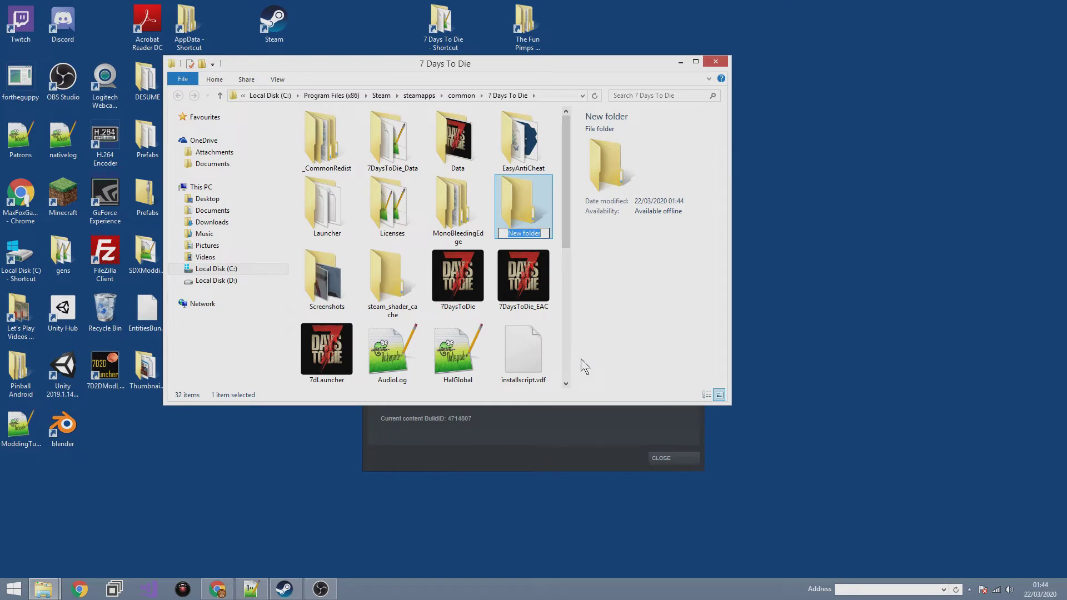
type("Mods")
key("Return")
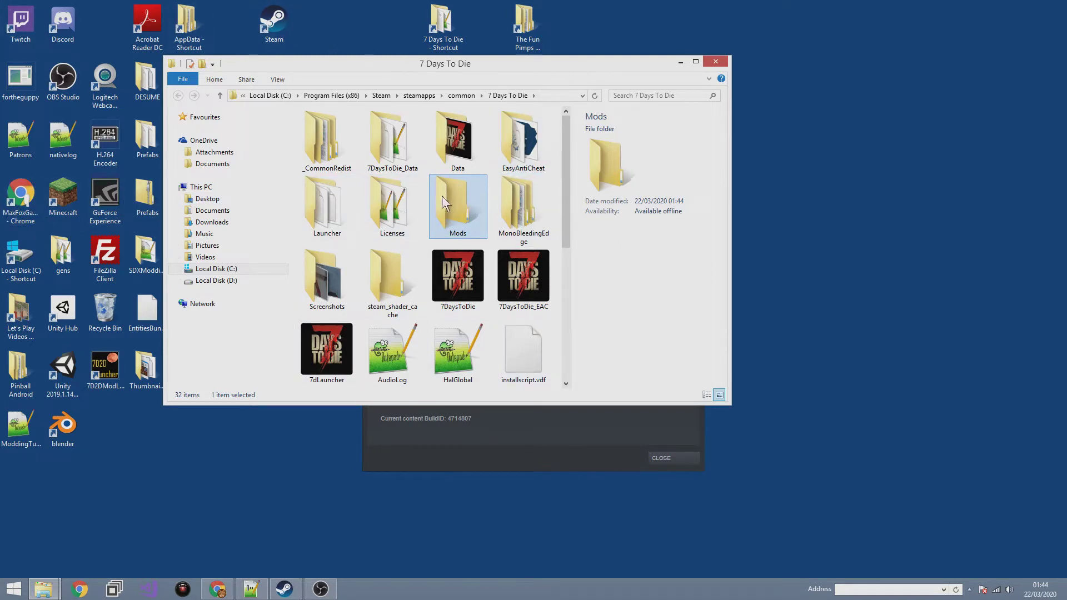
Step: Close Steam's 7 Days to Die Properties dialog
left_click_drag(361, 71, 503, 75)
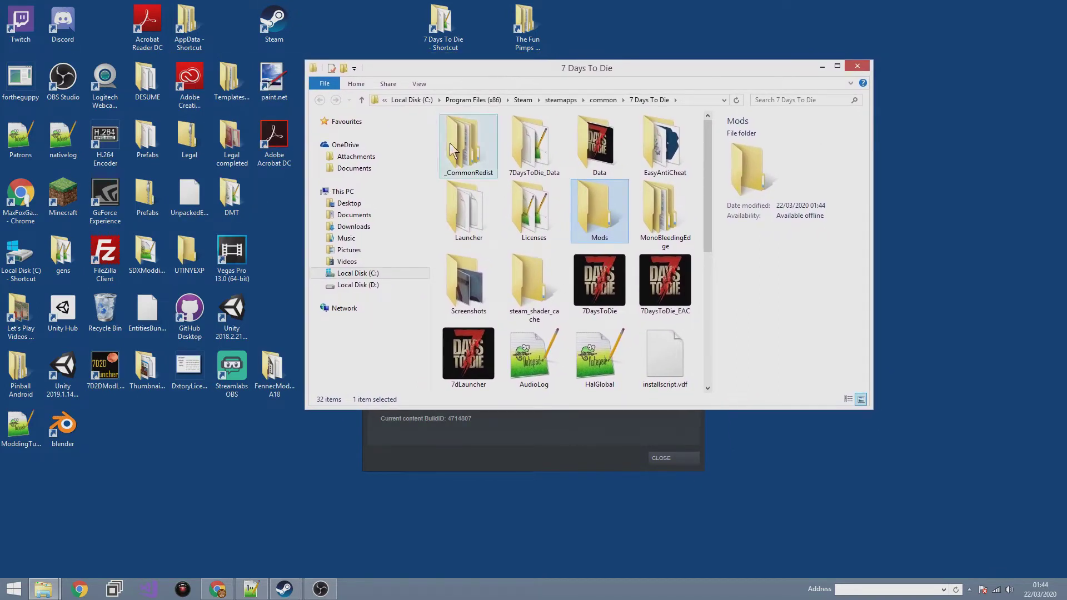
left_click(431, 429)
left_click(693, 133)
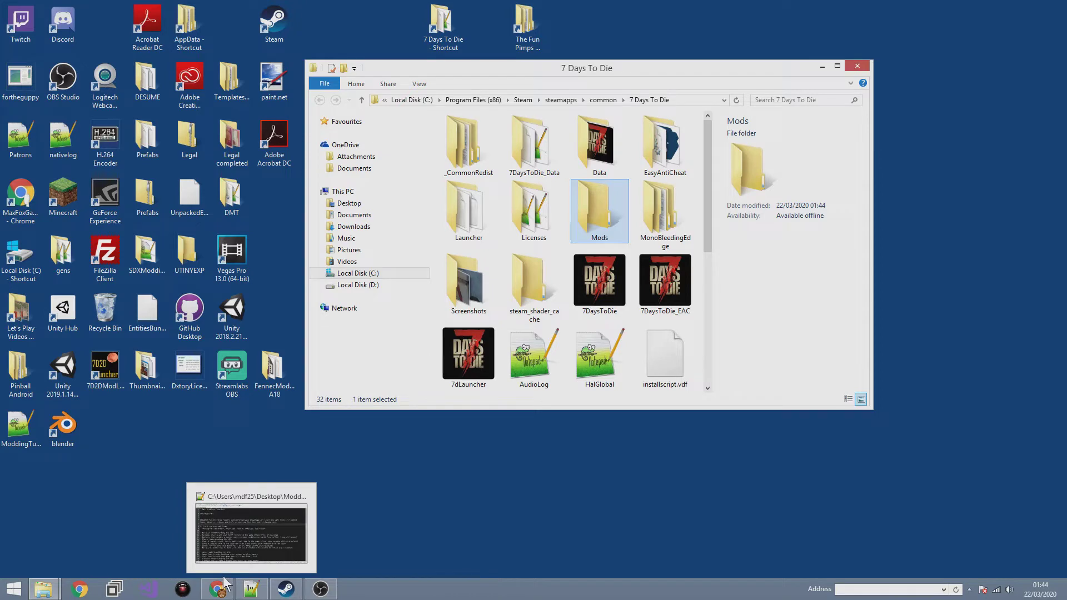
Step: In Chrome, move from the Notepad++ downloads tab to the getpaint.net Paint.NET tab
mouse_move(211, 594)
left_click(218, 551)
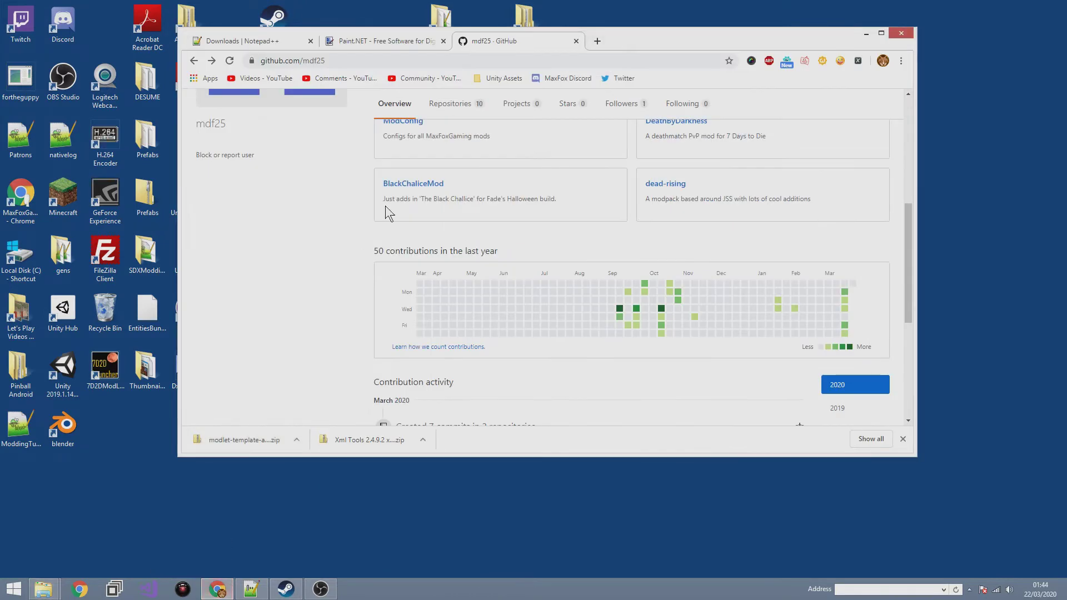
left_click(249, 42)
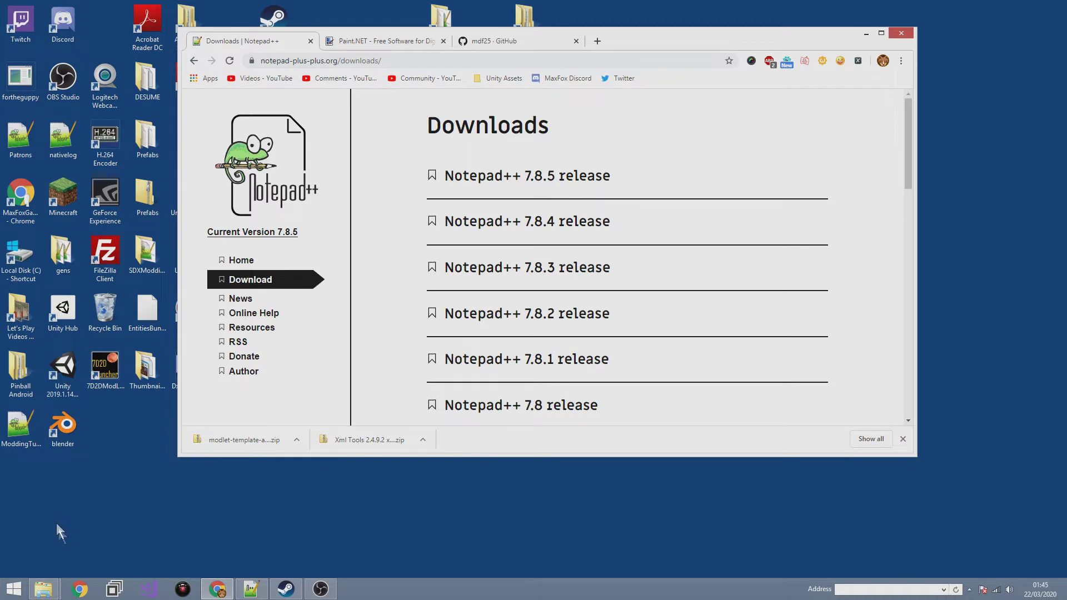
left_click(368, 43)
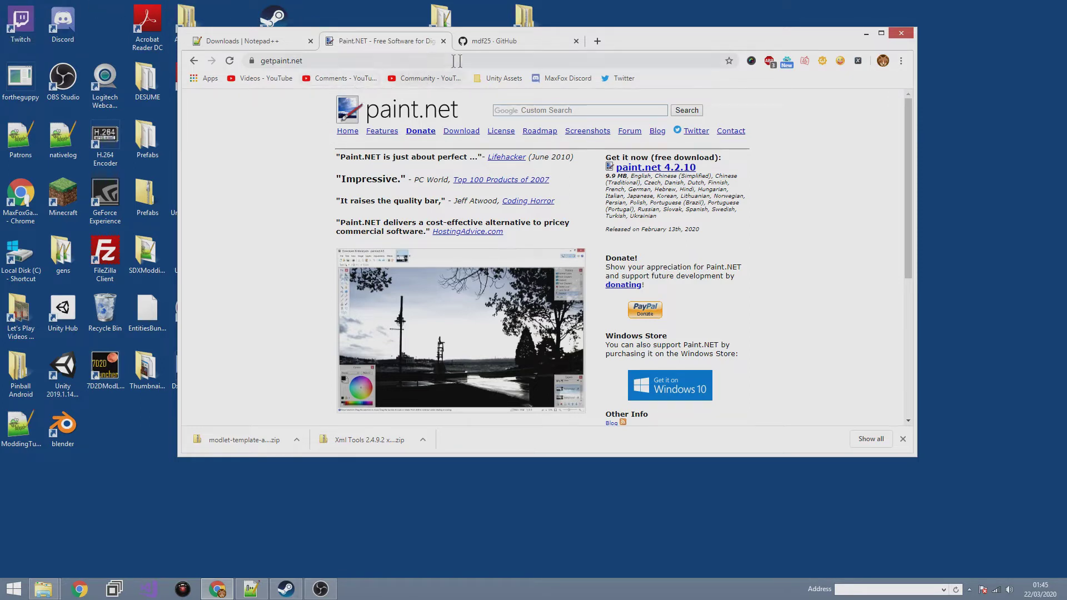
Step: Show the GitHub profile tab scrolled to the top, with FennecMod, CommuMod and ModConfig listed
left_click(492, 44)
scroll(348, 161, "up", 3)
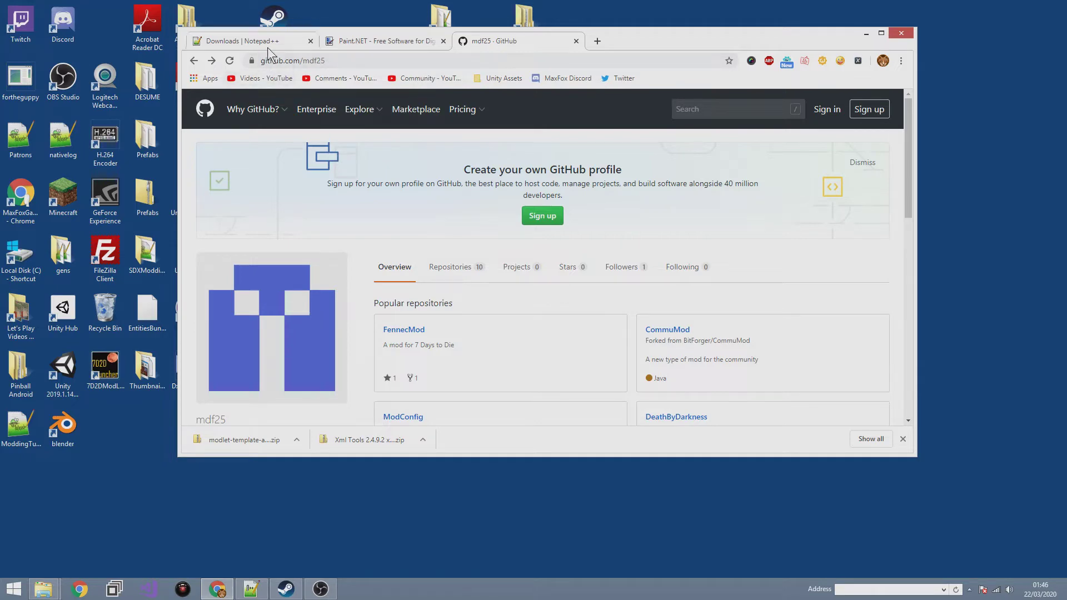
Step: Open the modlet-template-a18 repository from the profile's Repositories list
scroll(482, 189, "down", 3)
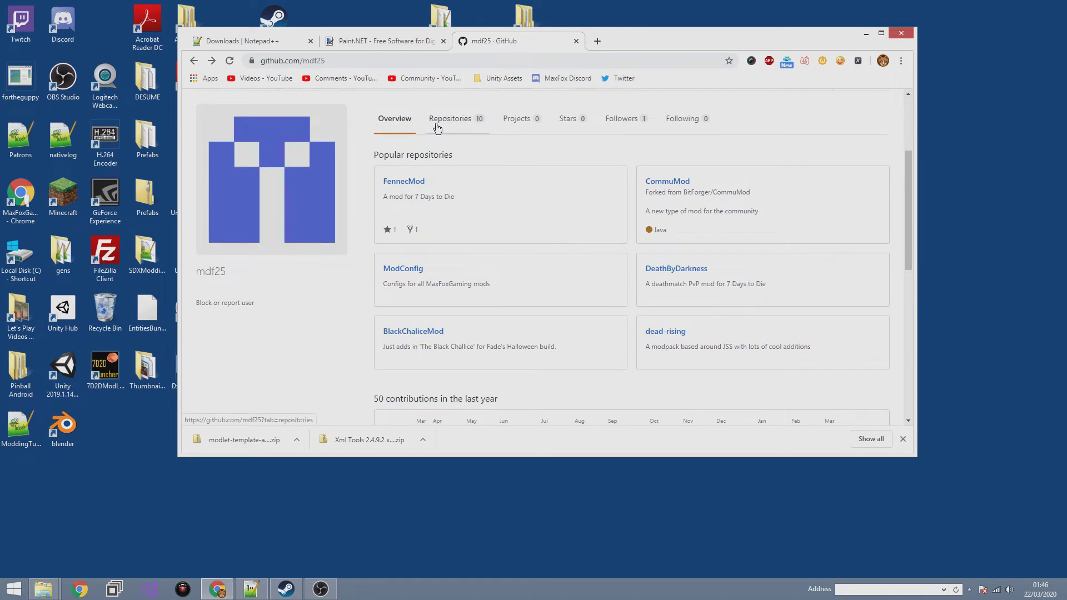
left_click(437, 127)
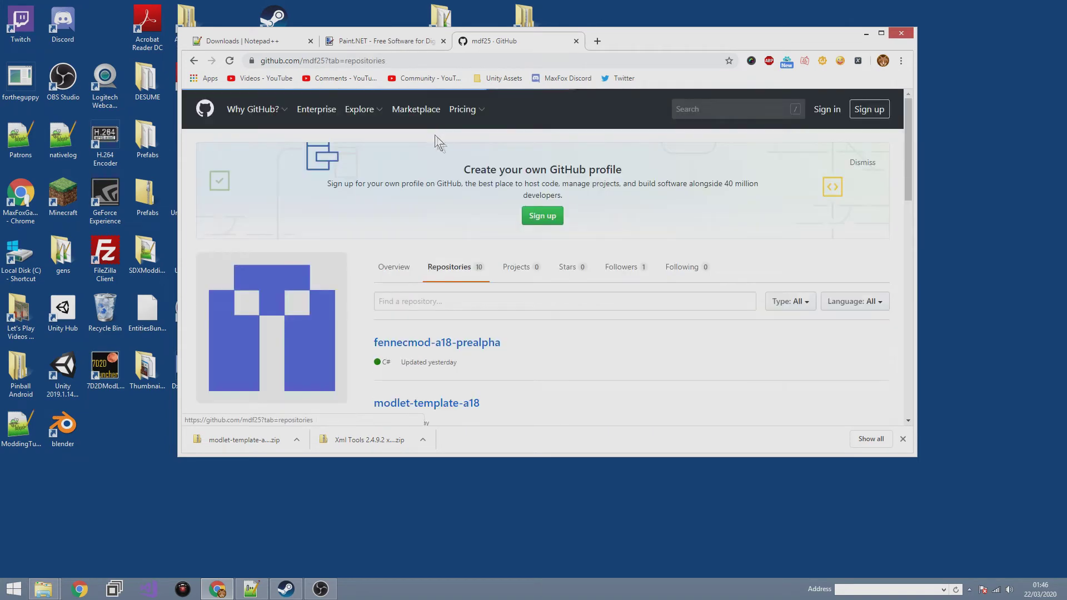
scroll(477, 193, "down", 5)
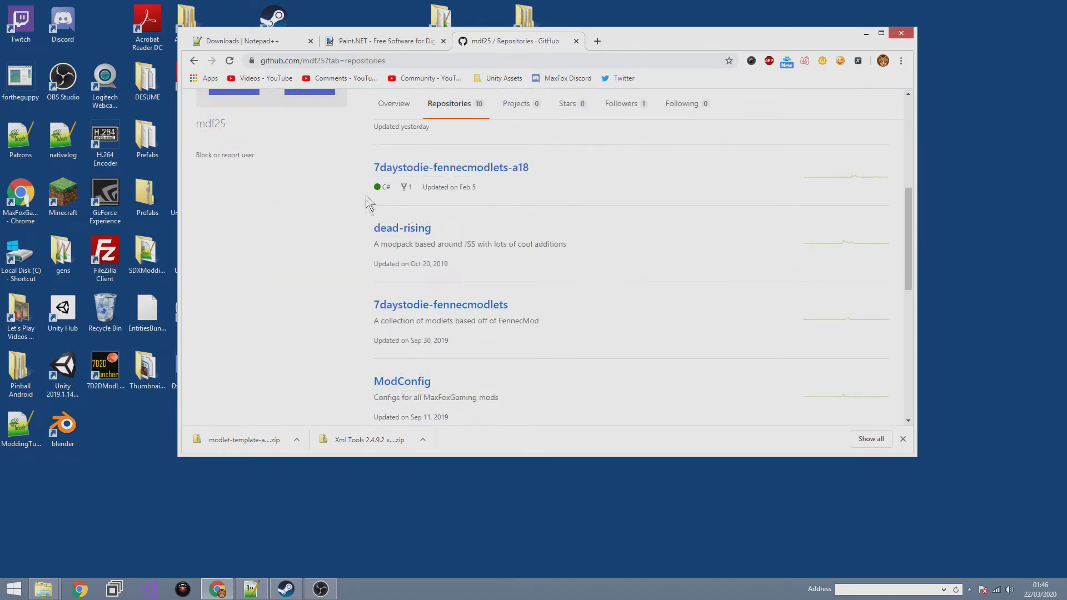
scroll(378, 192, "up", 3)
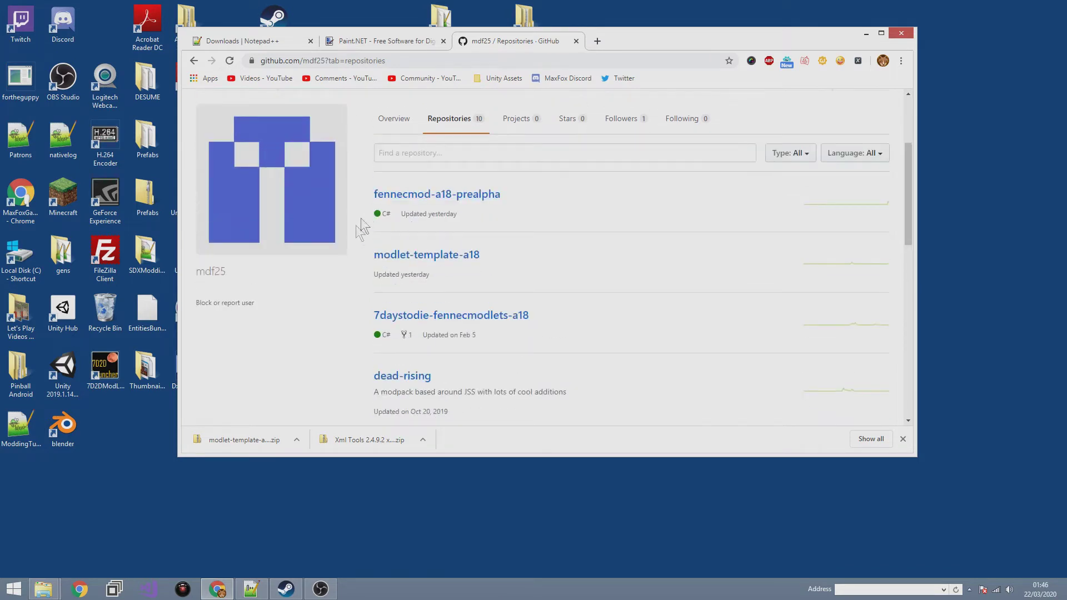
left_click(409, 257)
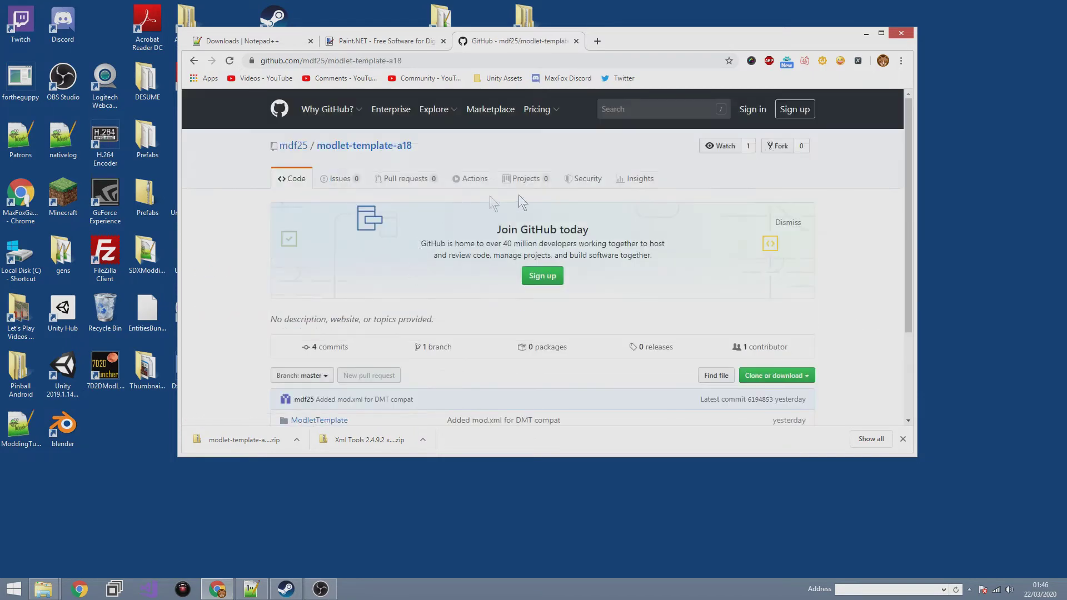
Step: Download the repository as a ZIP and open the downloaded archive
scroll(705, 284, "down", 3)
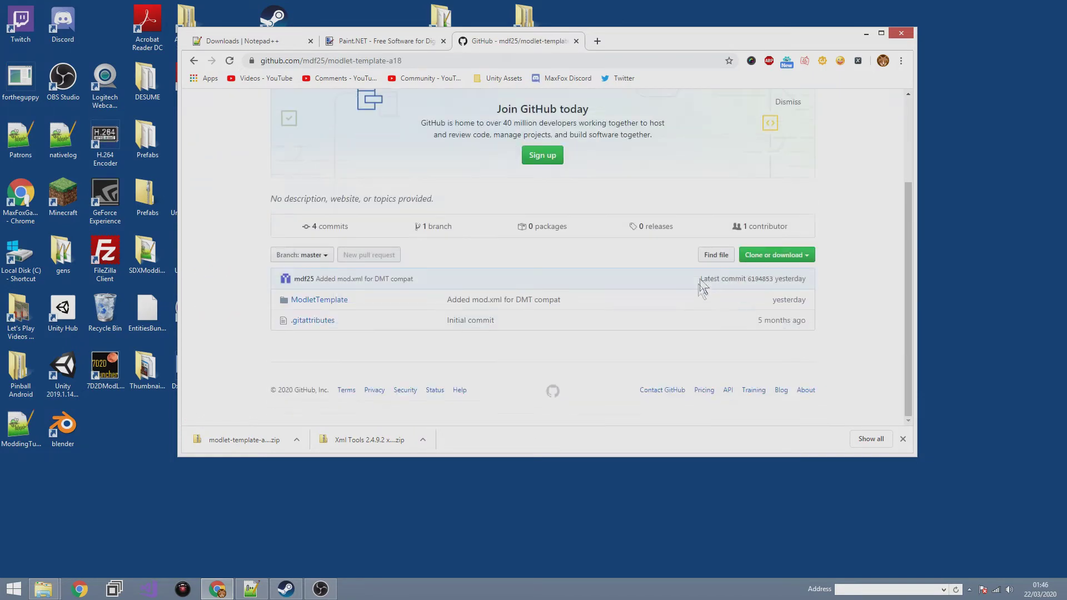
left_click(752, 257)
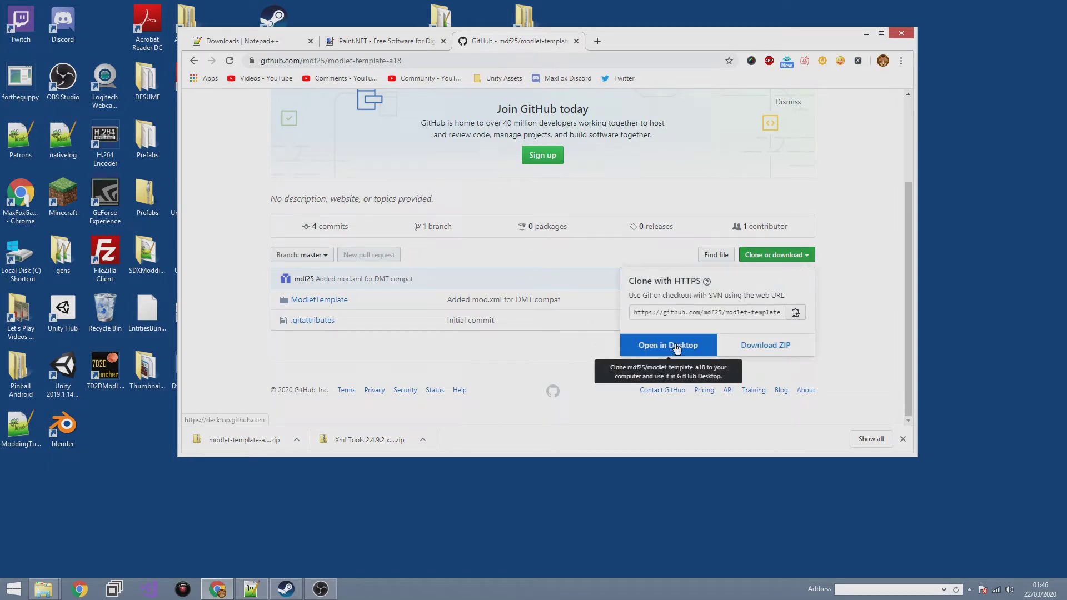
left_click(738, 354)
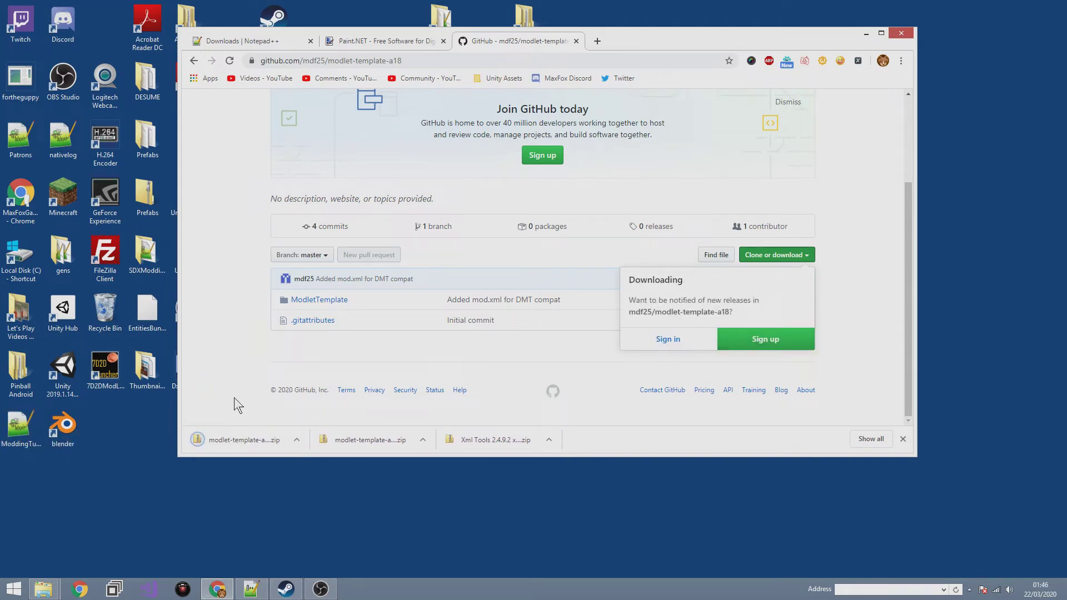
left_click(247, 439)
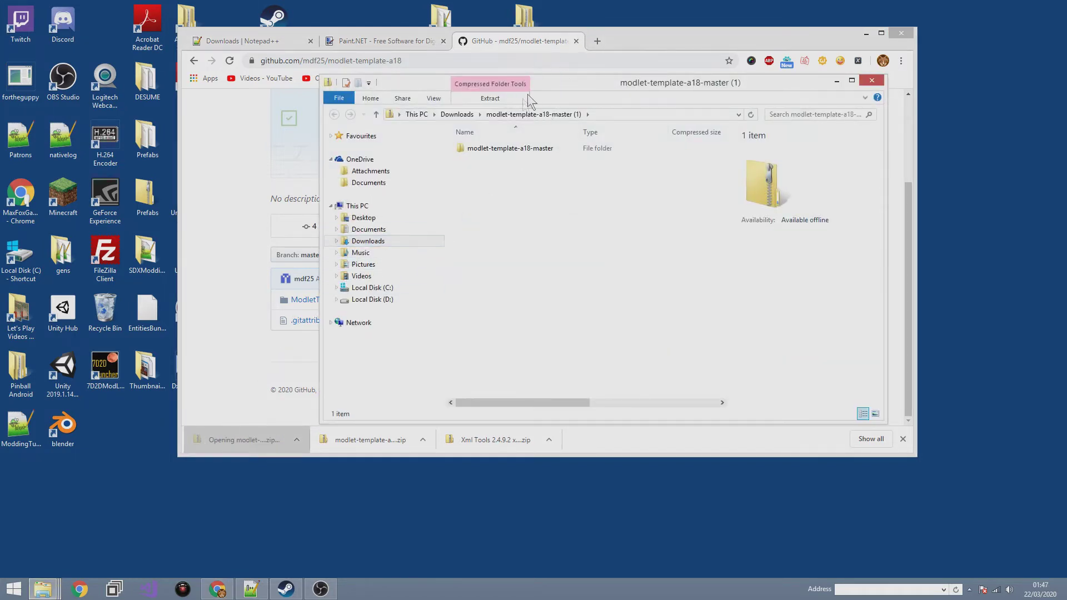
Step: Copy the ModletTemplate folder from inside modlet-template-a18-master in the archive
double_click(487, 149)
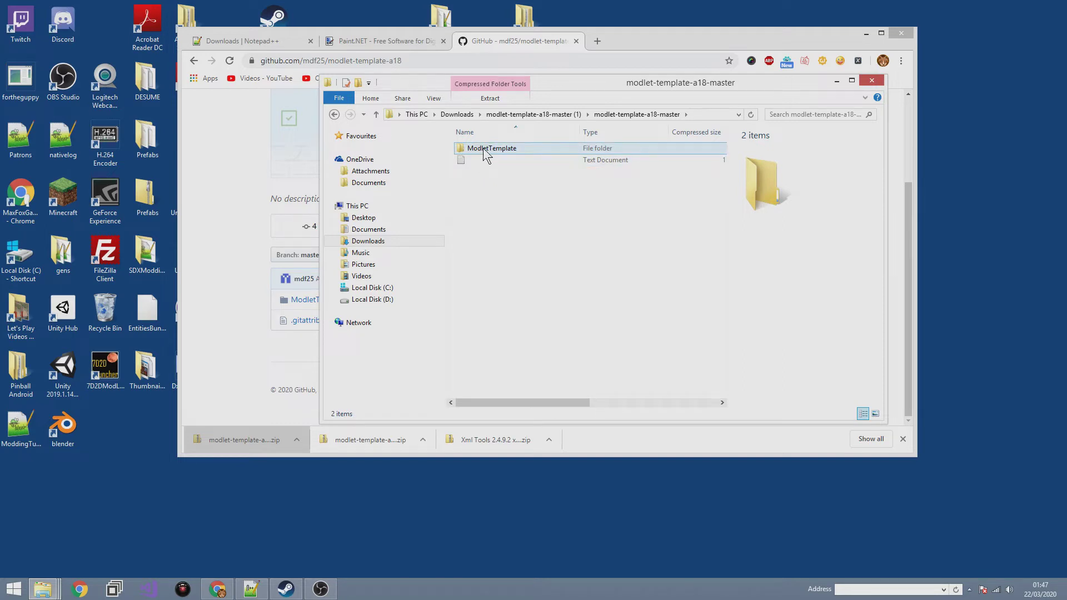
right_click(487, 155)
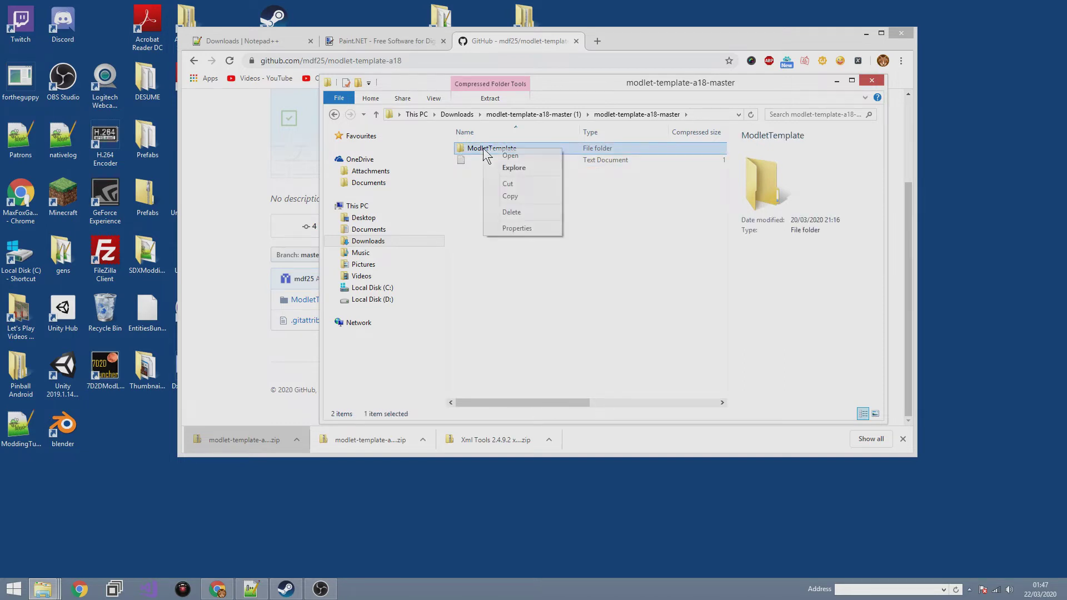
left_click(510, 197)
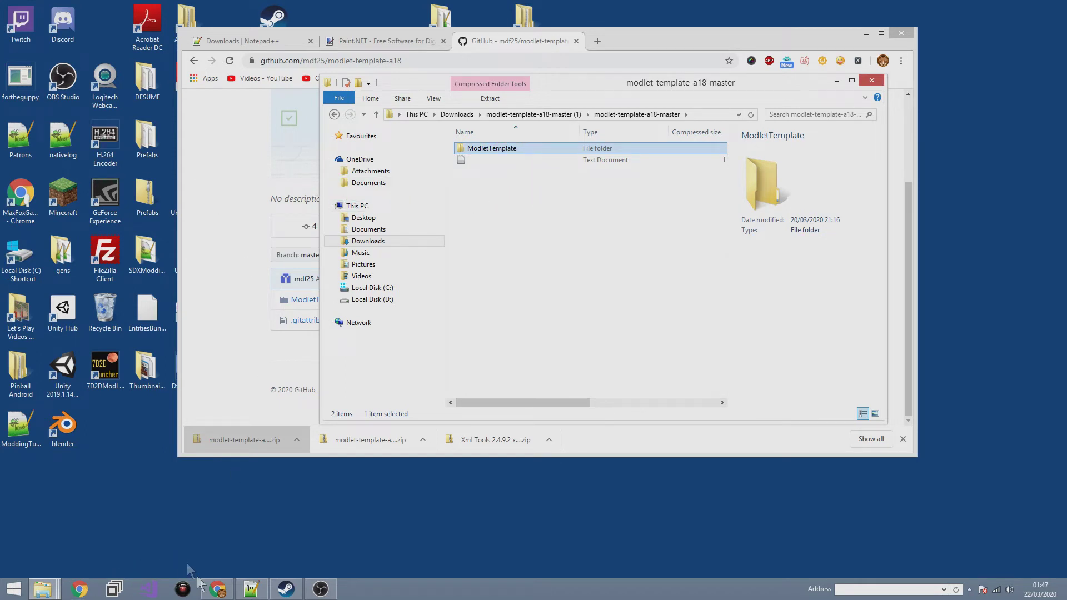
mouse_move(45, 590)
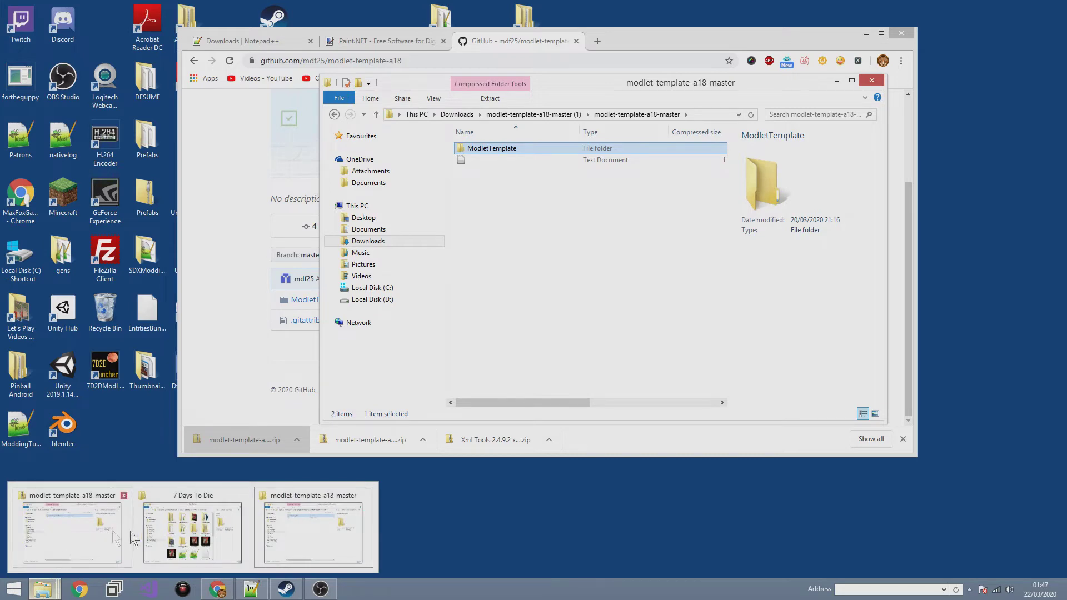
Step: Paste the ModletTemplate folder into the 7 Days To Die Mods folder
left_click(172, 536)
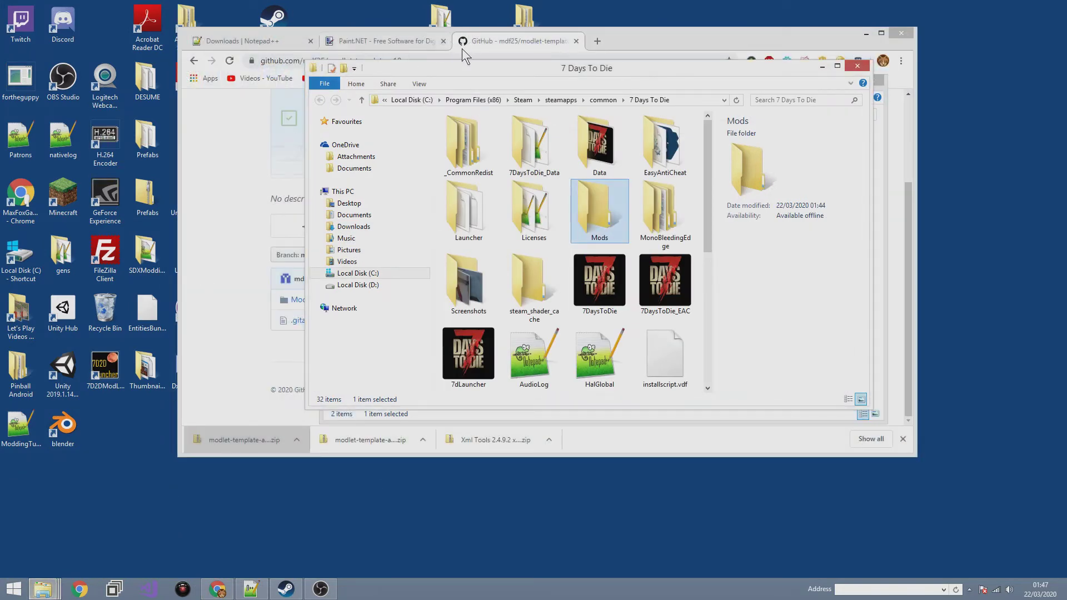
double_click(595, 210)
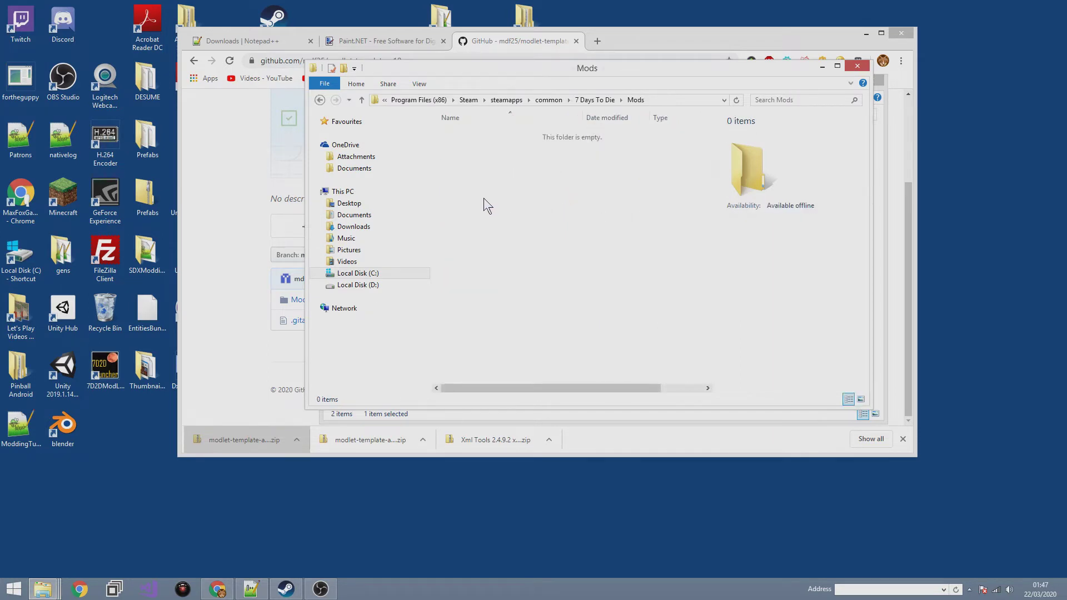
key("ctrl+v")
left_click(512, 184)
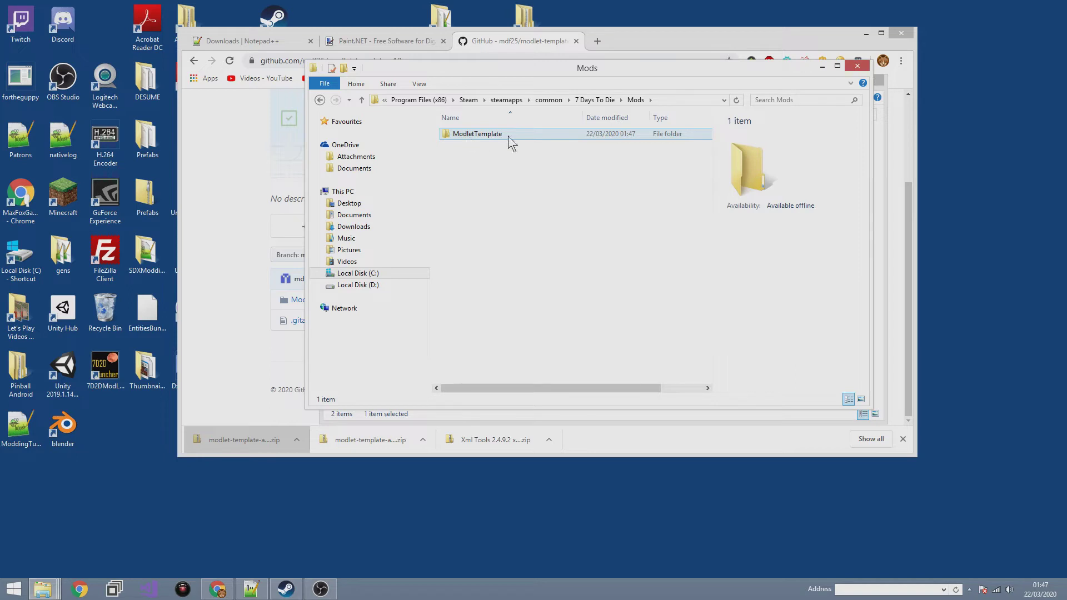
Step: Rename the pasted ModletTemplate folder to MyFirstModlet
double_click(491, 133)
key("BackSpace")
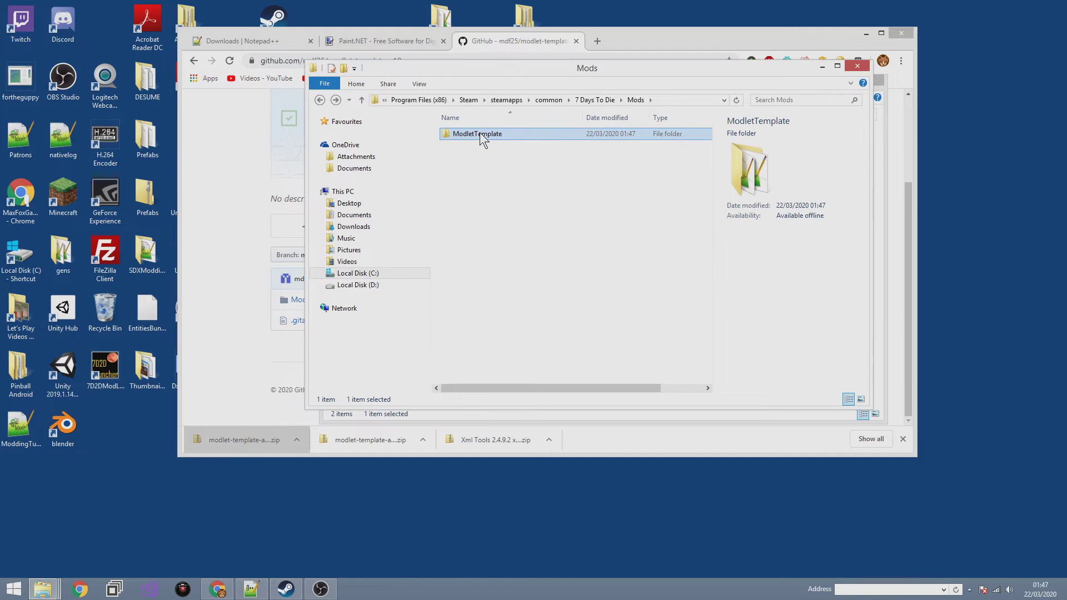
left_click(480, 134)
type("NyFir")
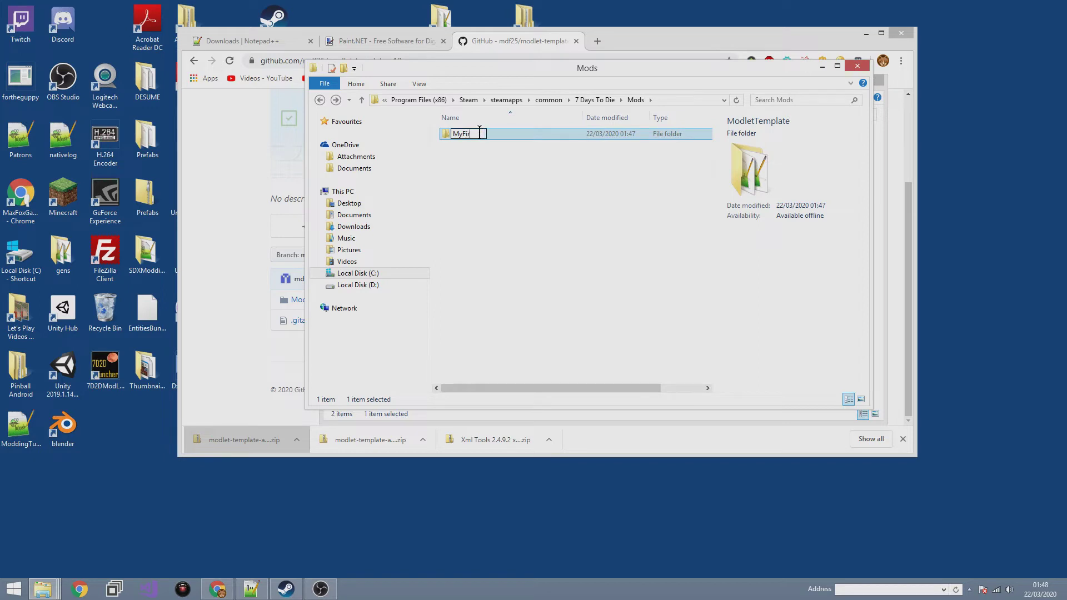
type("stModlet")
left_click(508, 192)
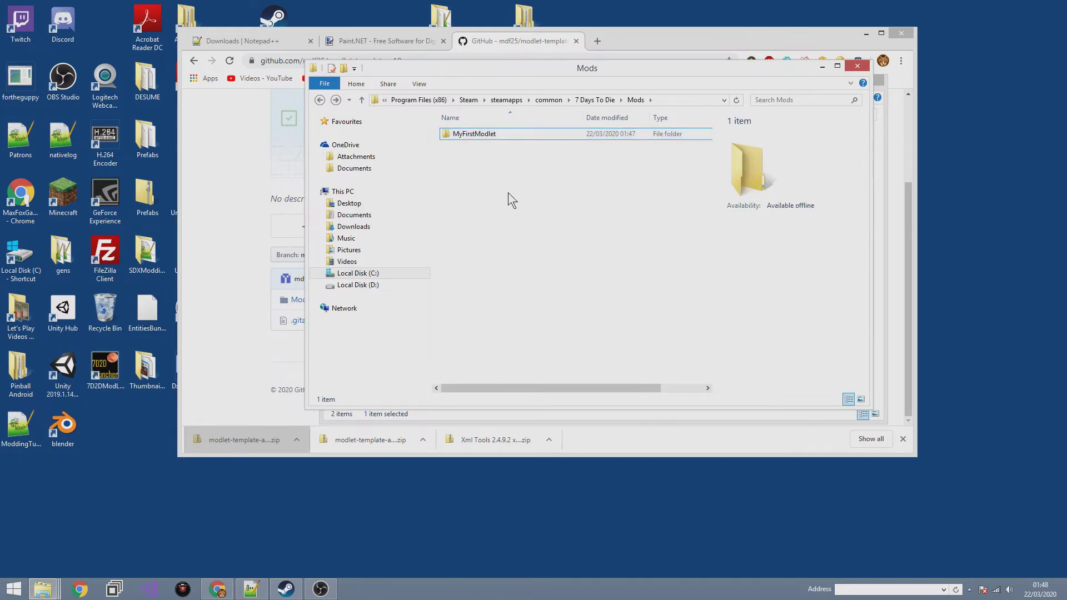
Step: Open MyFirstModlet's mod.xml in Notepad++, showing name Mod Template and game_version 18.4
double_click(486, 135)
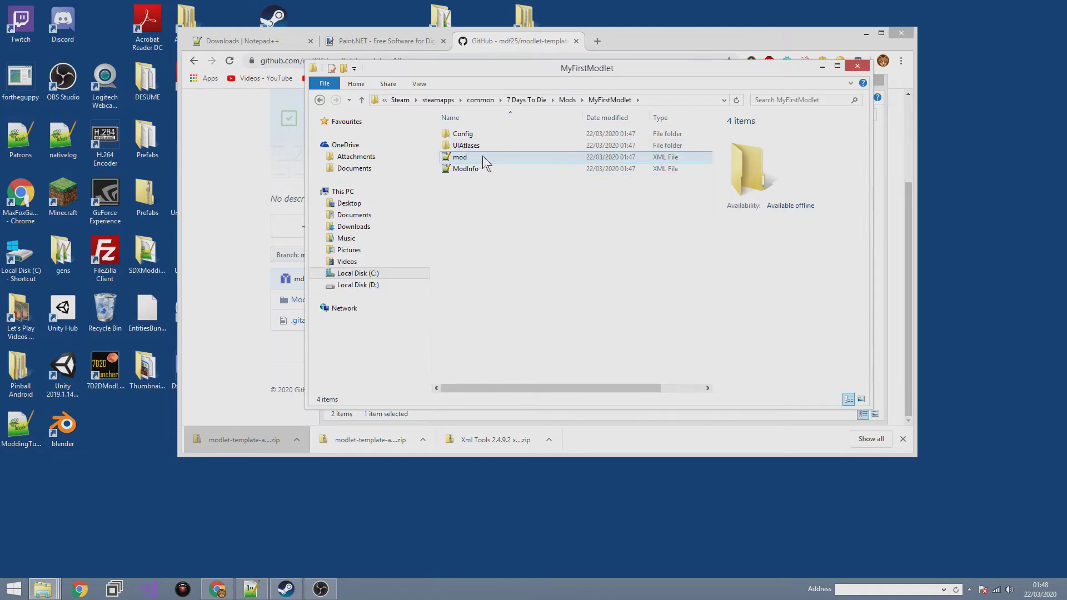
right_click(483, 157)
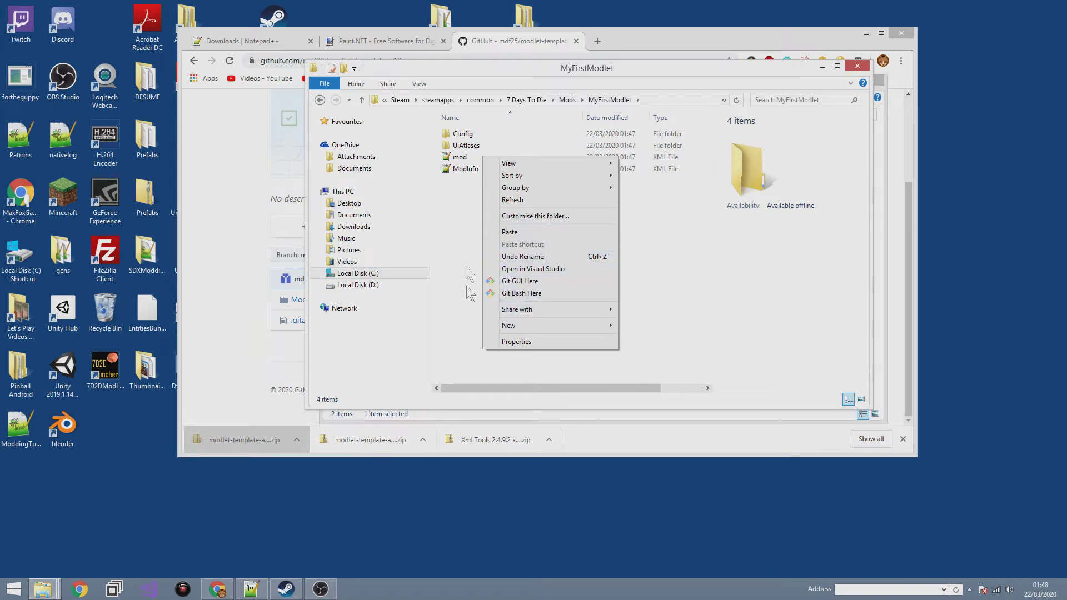
left_click(460, 161)
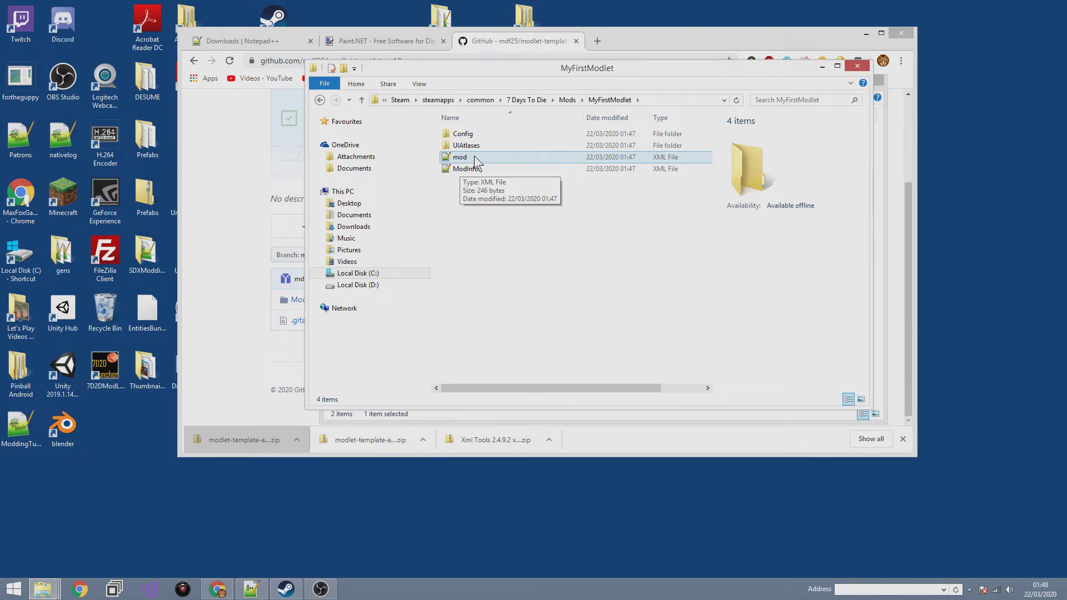
double_click(477, 157)
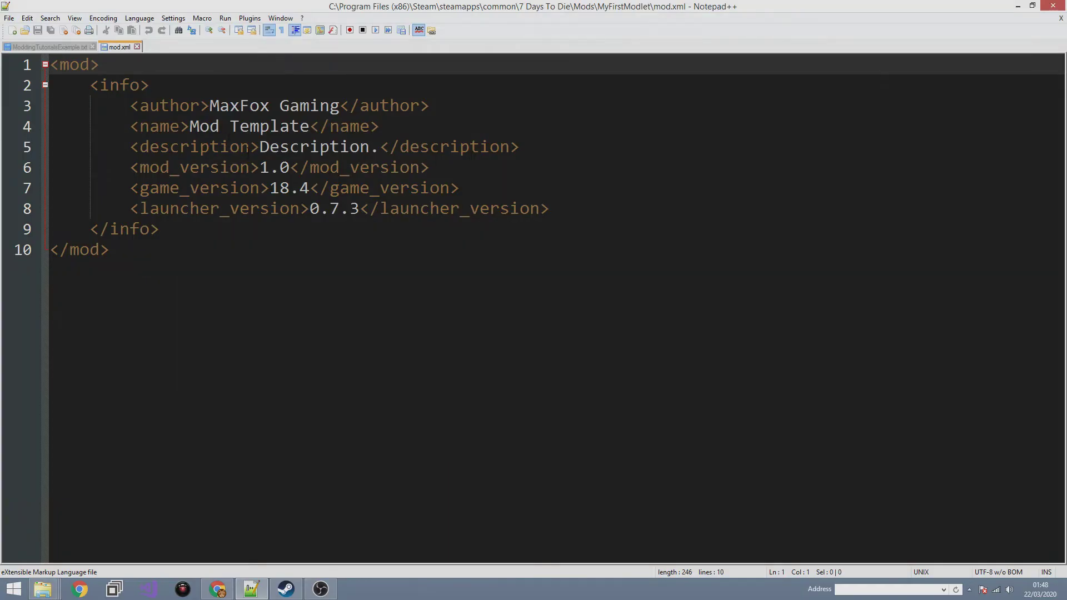
Step: Put the caret at the end of mod.xml and show the Plugin Manager from the Plugins menu
left_click(300, 254)
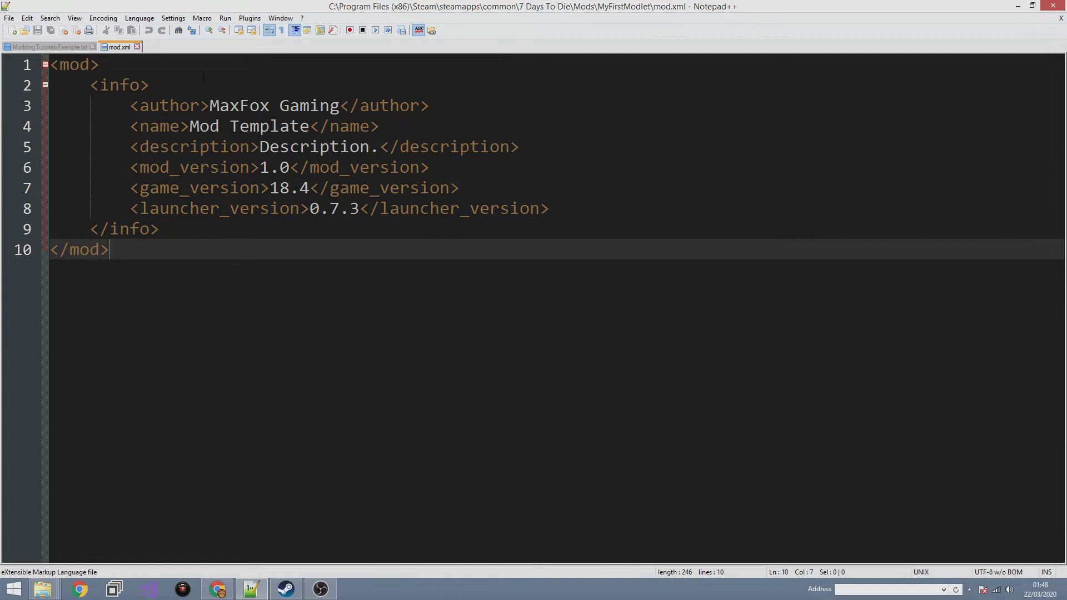
left_click(247, 20)
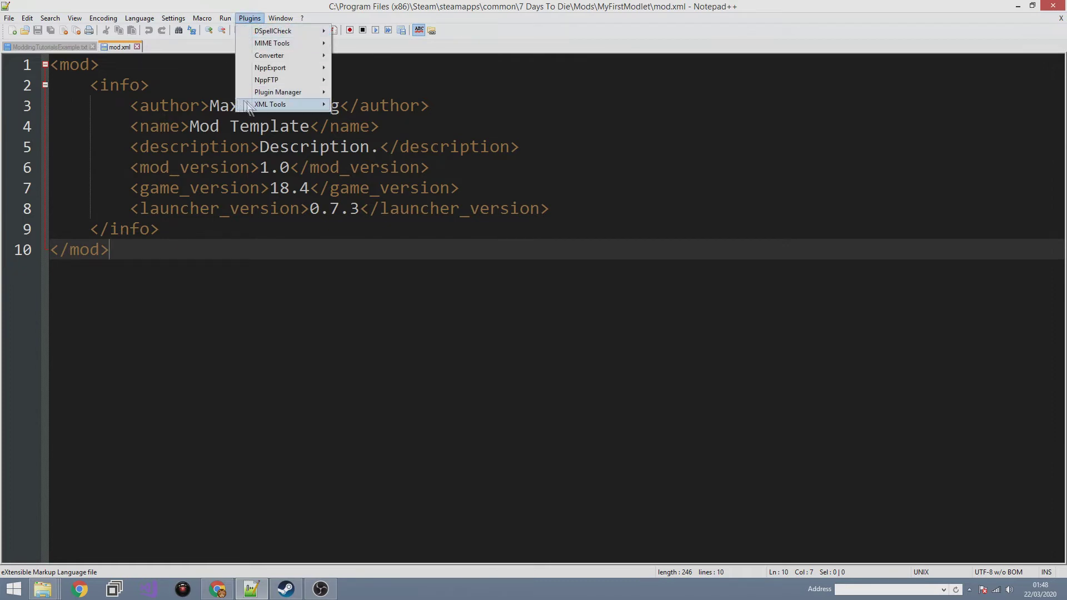
mouse_move(255, 105)
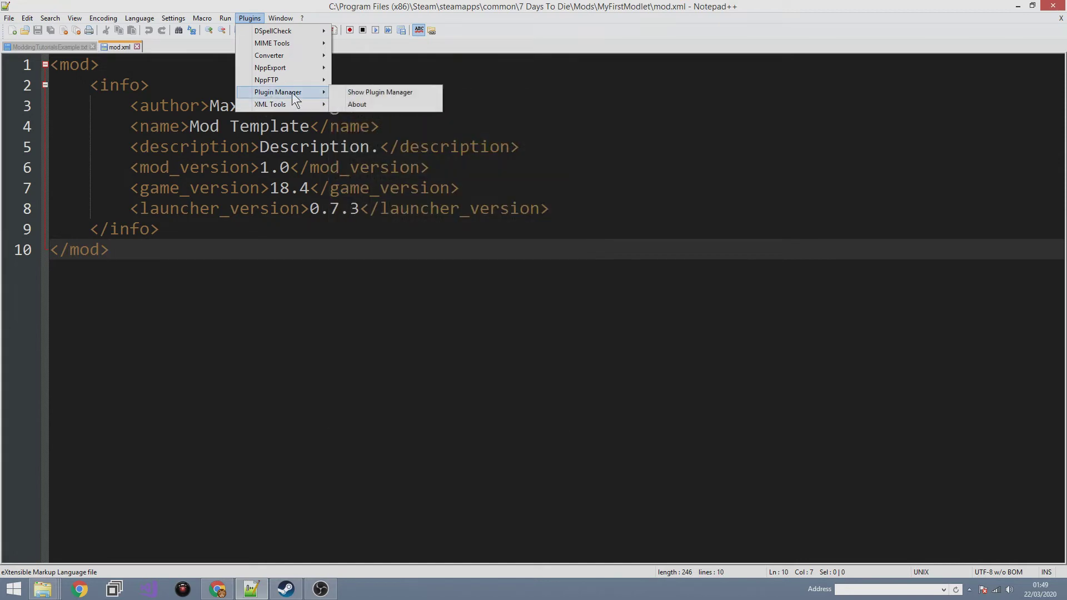
left_click(354, 92)
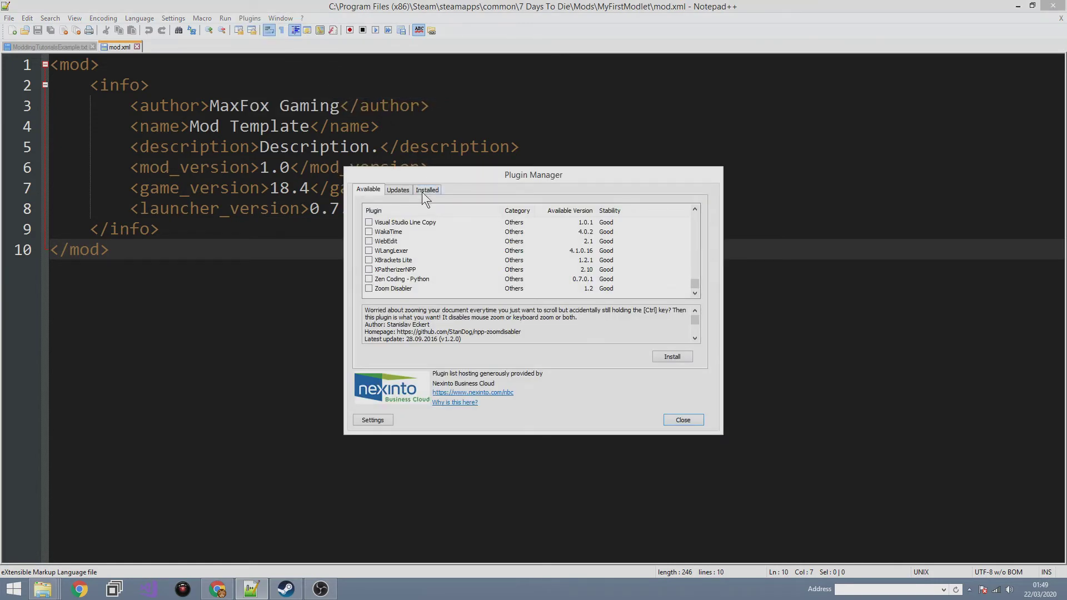
Step: Check WLangLexer's details, then confirm XML Tools is listed under Installed plugins
left_click(421, 254)
left_click_drag(695, 283, 698, 284)
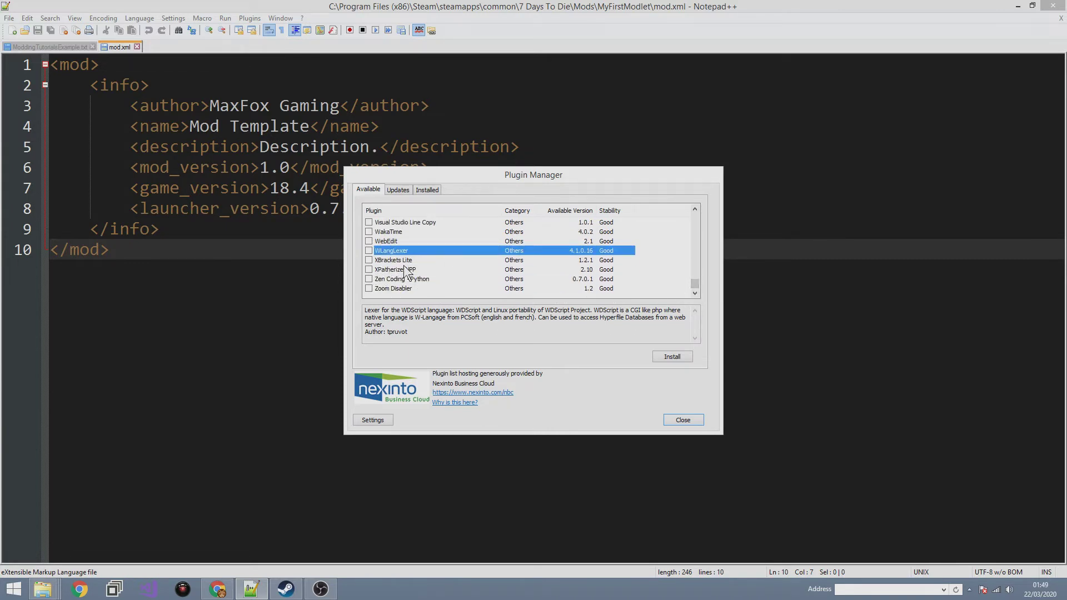
left_click(427, 189)
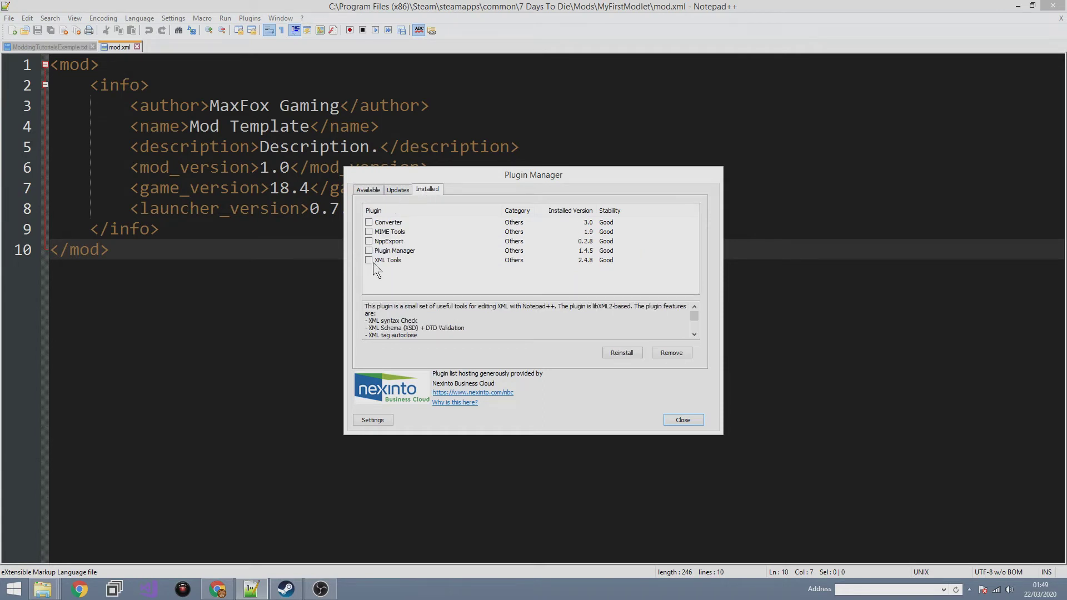
left_click(383, 260)
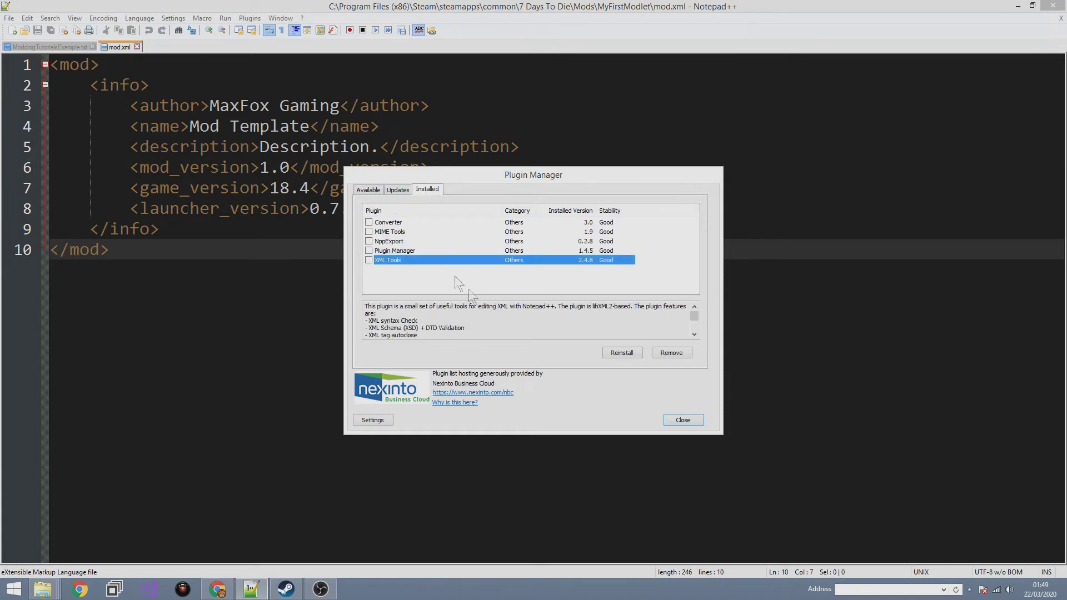
Step: Check Zen Coding - Python among available plugins, then close the Plugin Manager
left_click(377, 191)
left_click(416, 279)
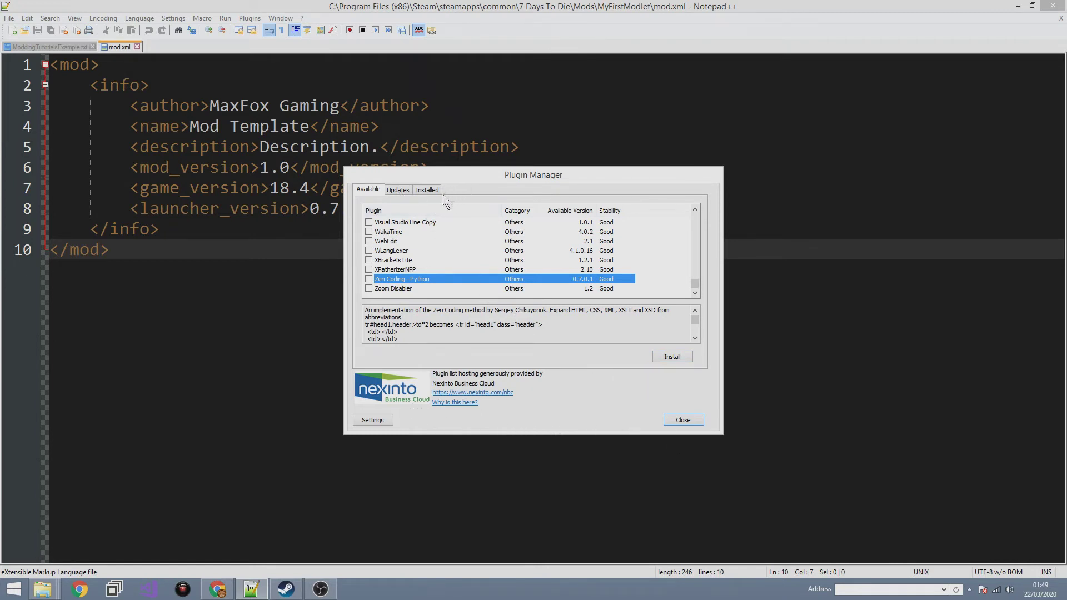
left_click(680, 422)
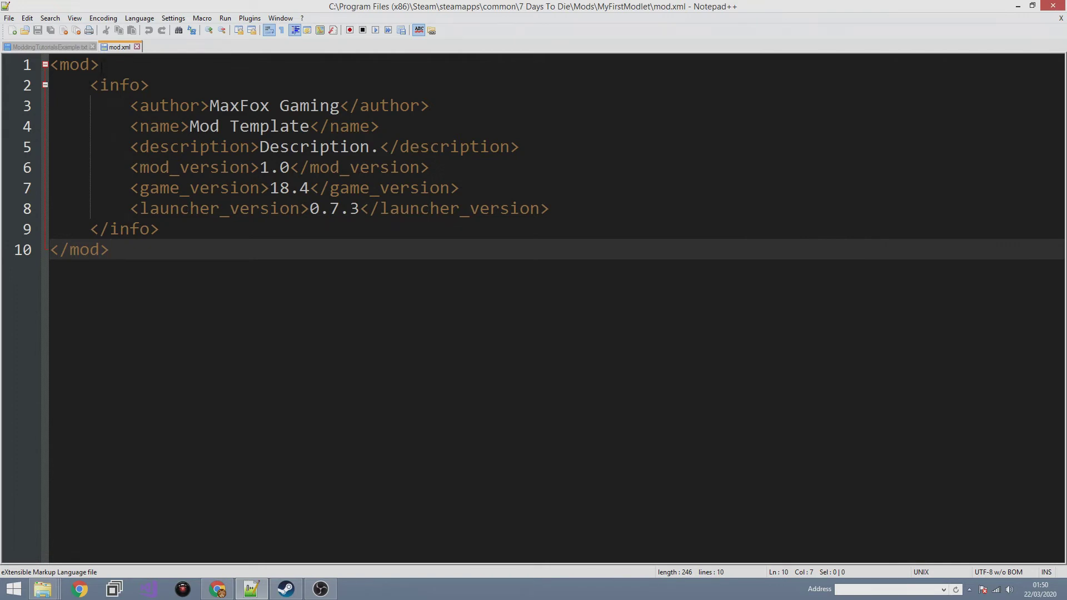
Step: Change the mod name on line 4 from Mod Template to My First Modlet
left_click_drag(101, 65, 90, 85)
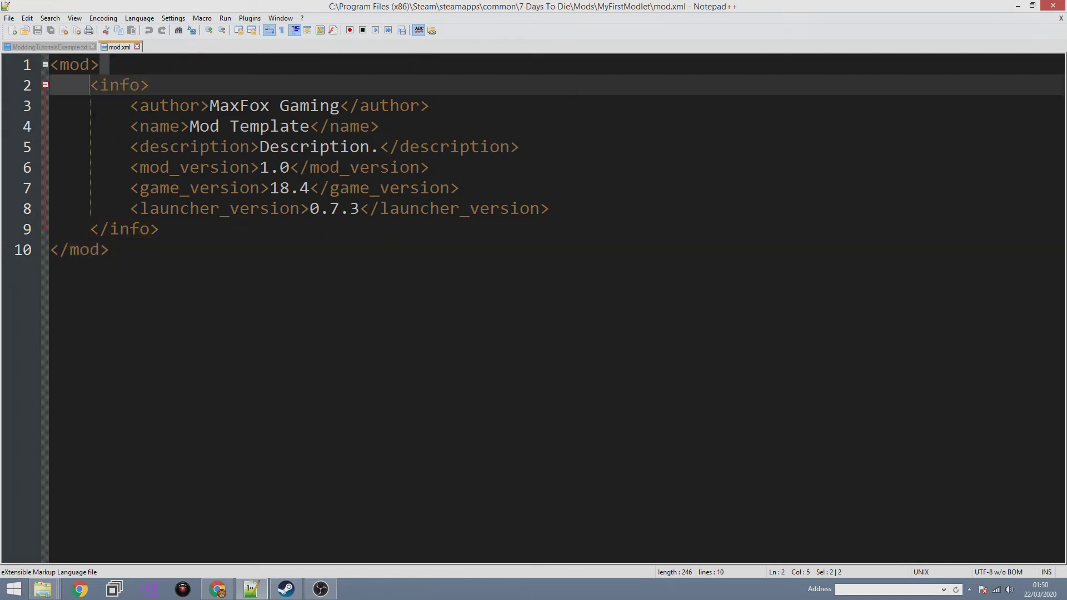
key("Down")
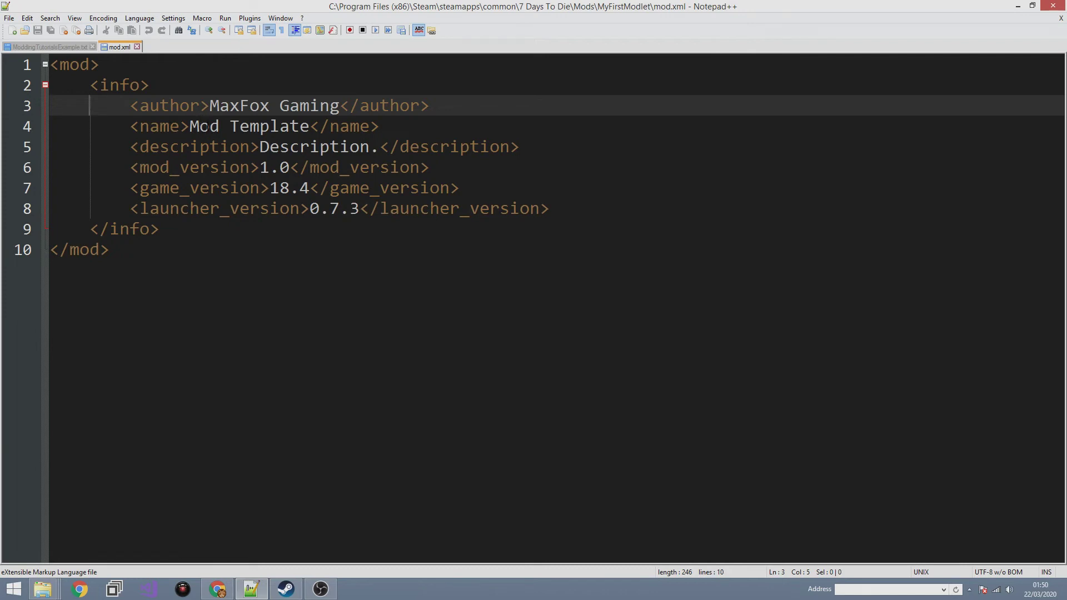
double_click(215, 128)
key("ctrl+shift+Right")
key("ctrl+shift+Right")
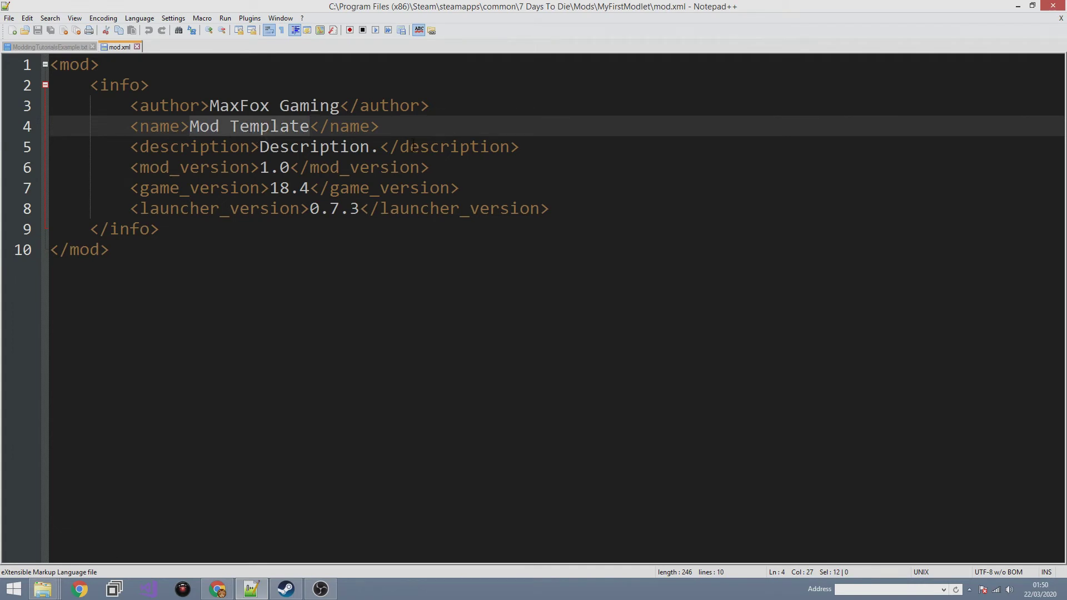
type("B")
type("y")
key("BackSpace")
key("BackSpace")
type("My First M")
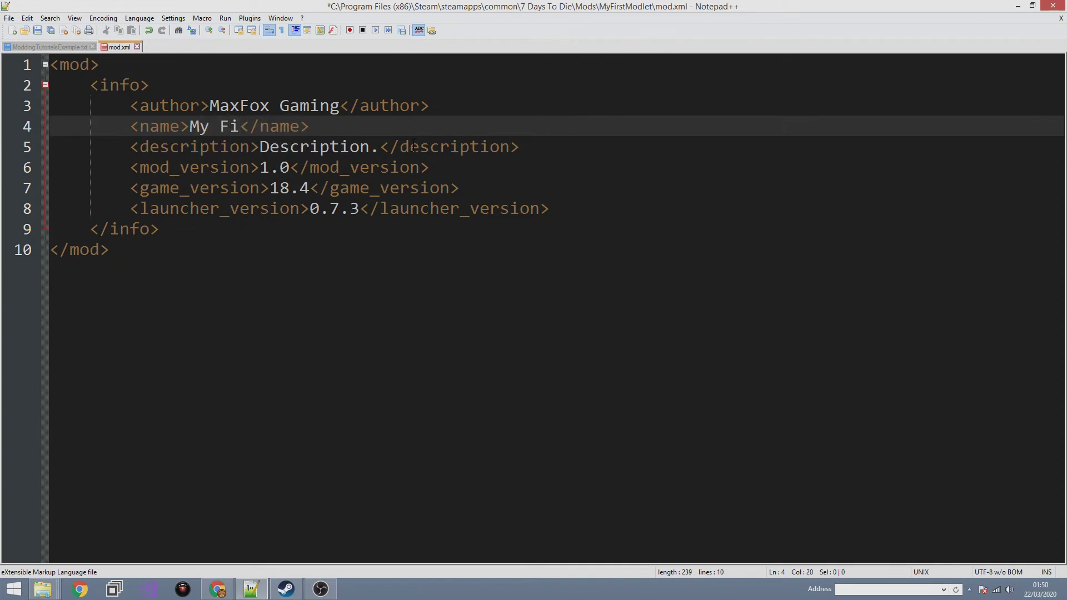
type("odlet")
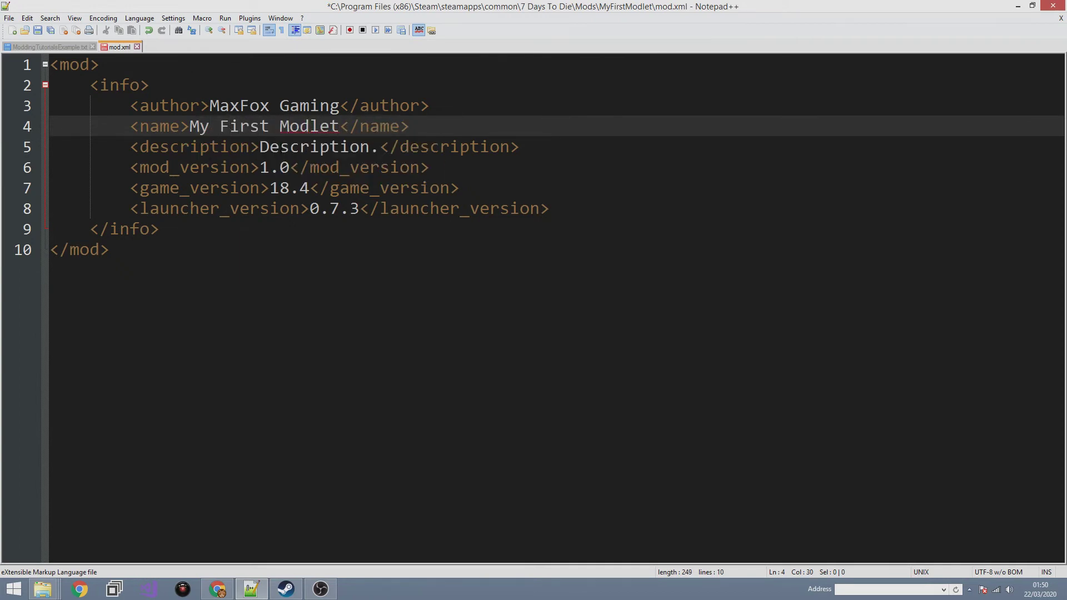
Step: Replace the line 5 description with 'A cool modlet adding lots of nice things!'
left_click(290, 147)
double_click(289, 147)
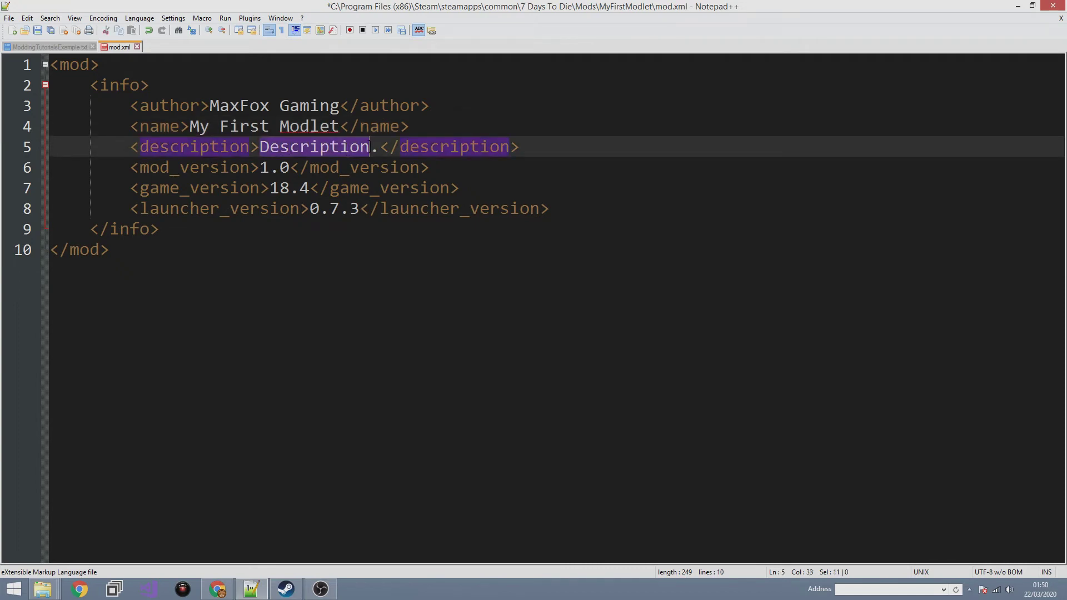
left_click(375, 146, "shift")
type("A cool mod")
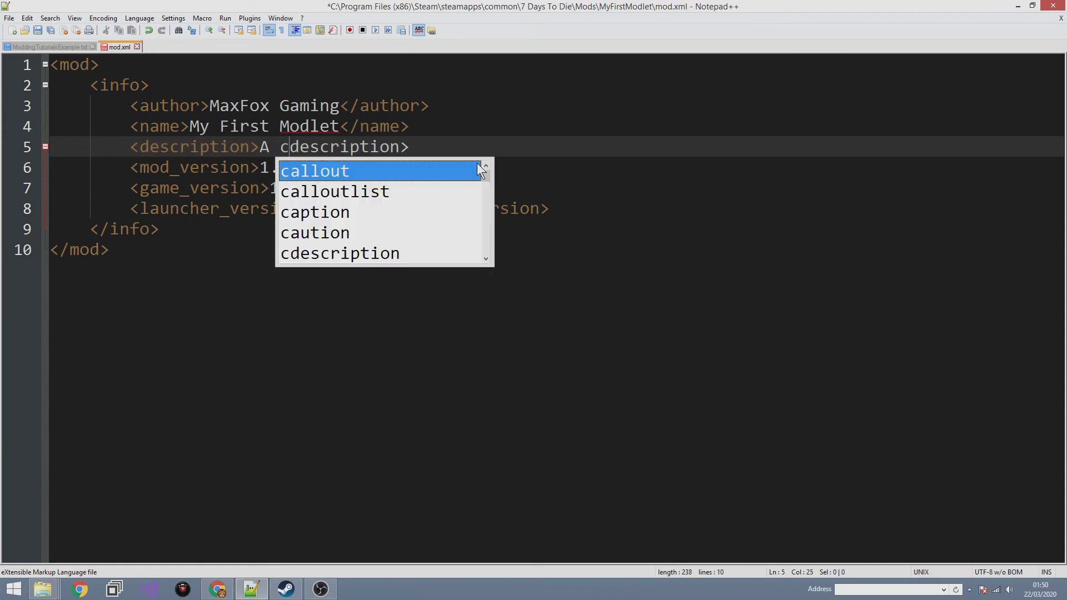
type("let adding ")
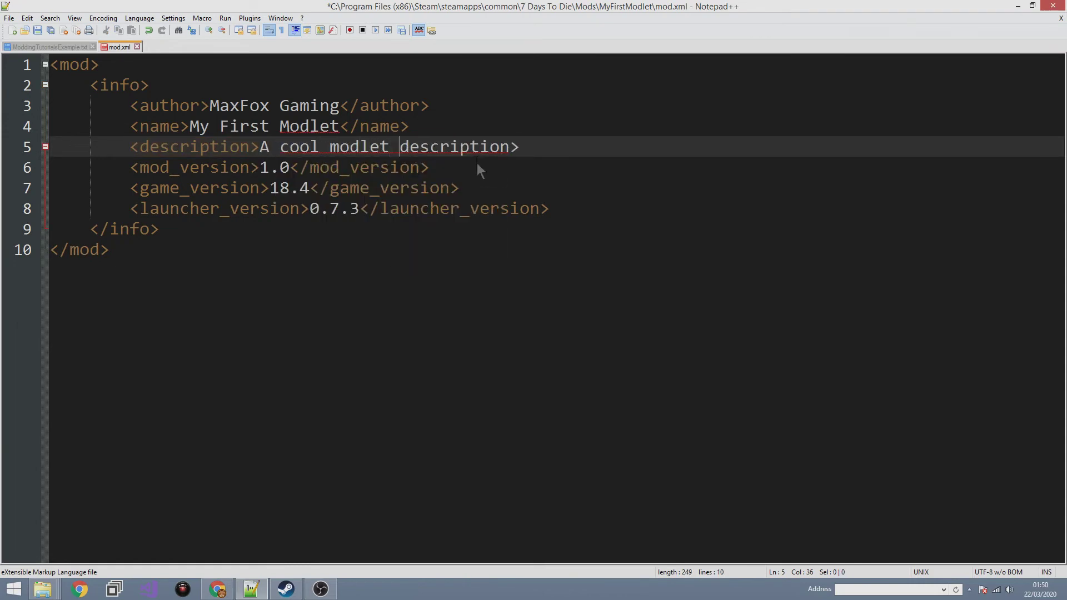
type("lots of nice thi")
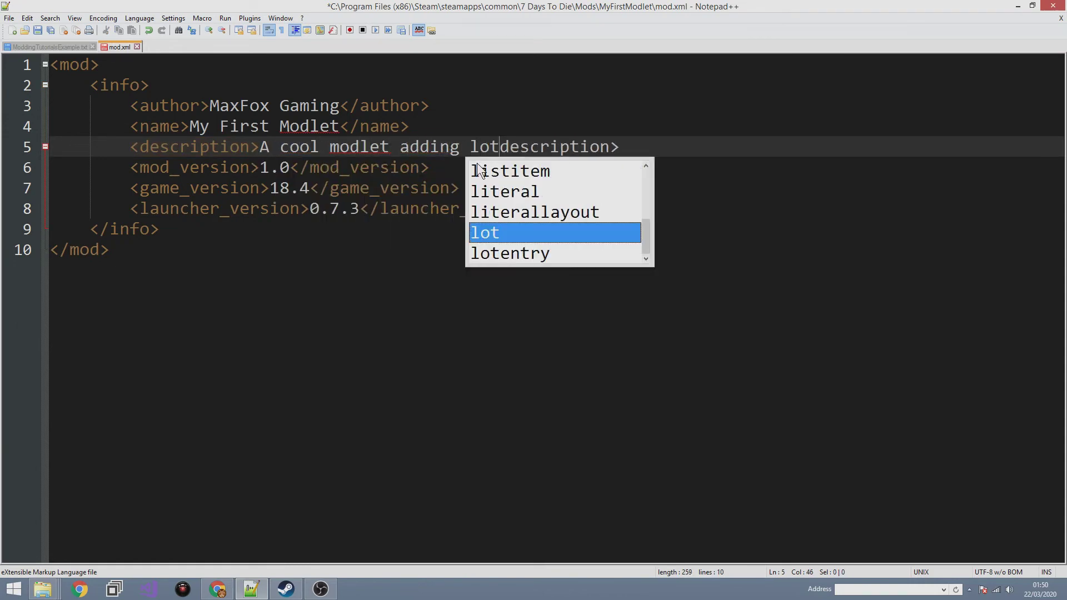
type("ngs!")
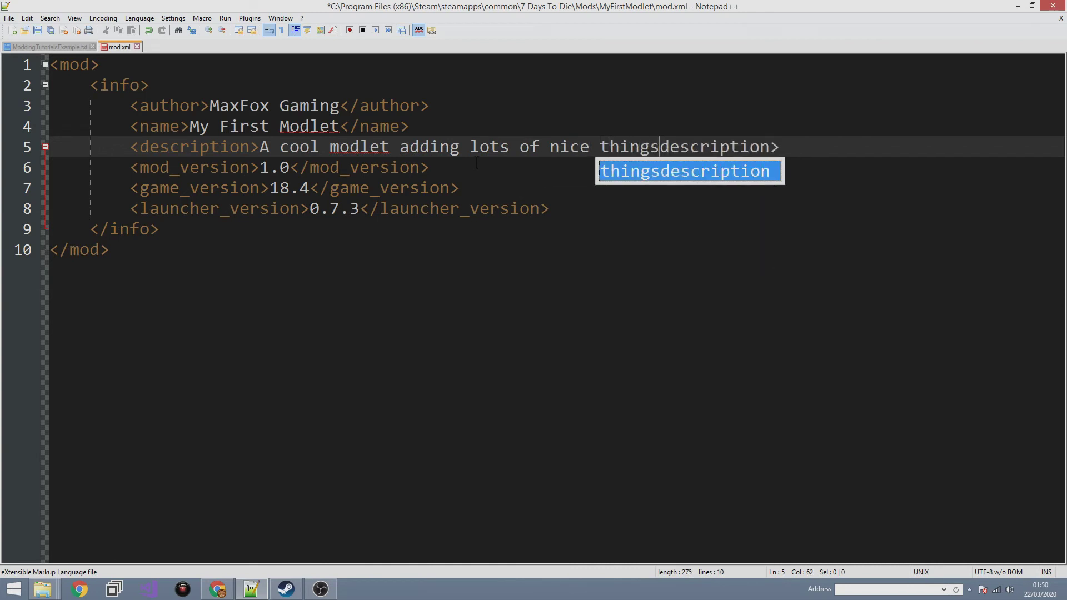
type("</")
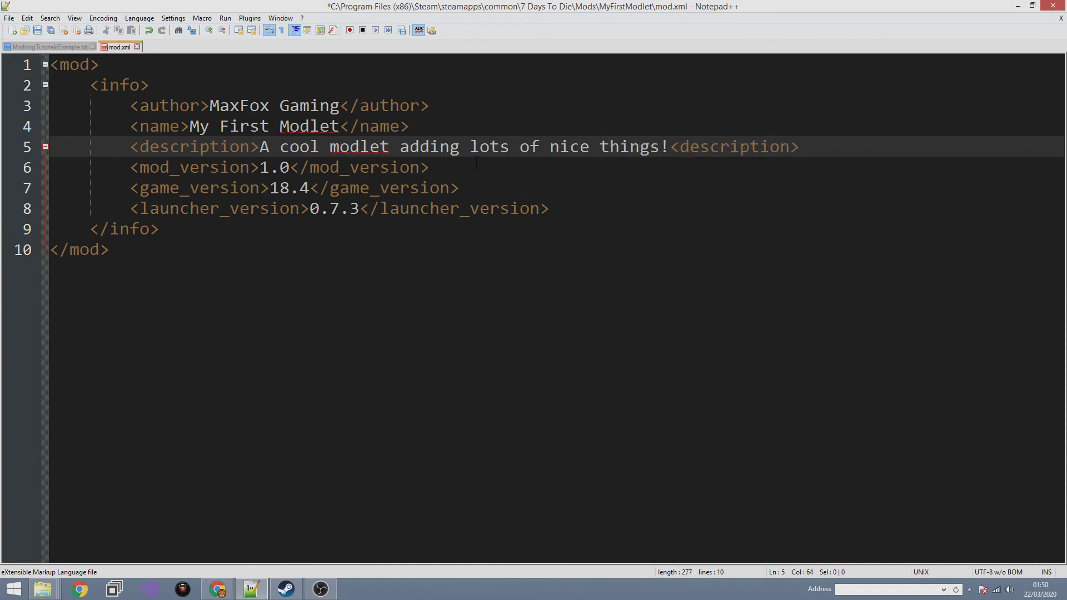